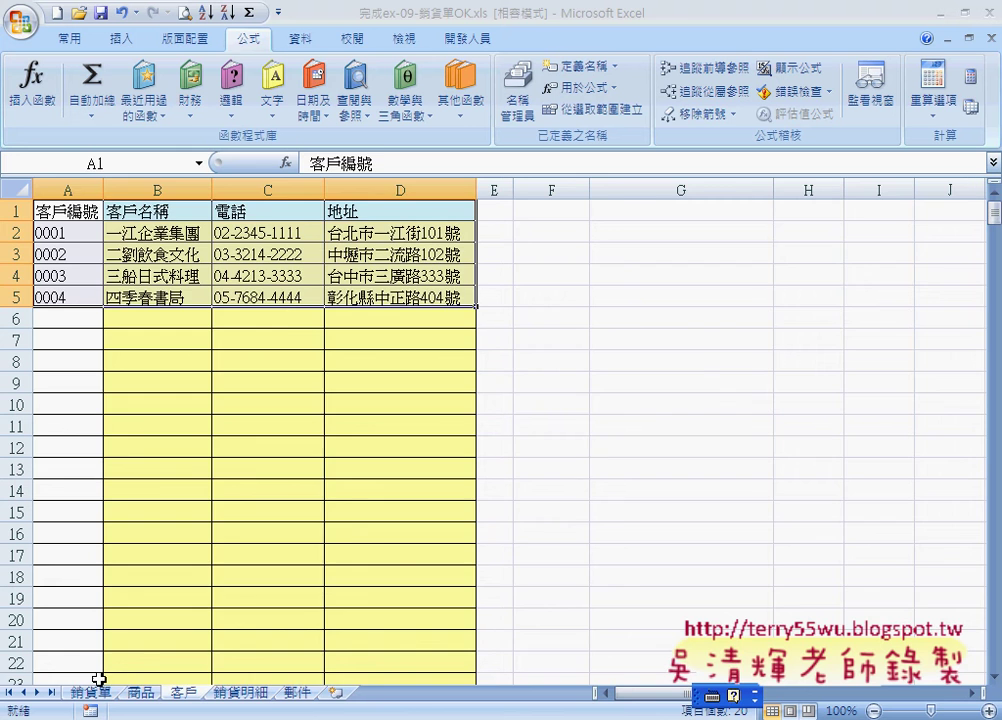
Step: Select G2 on 銷貨單, then check the 郵件 sheet's shipping types and day values (3普通件 = 5 days)
click(91, 692)
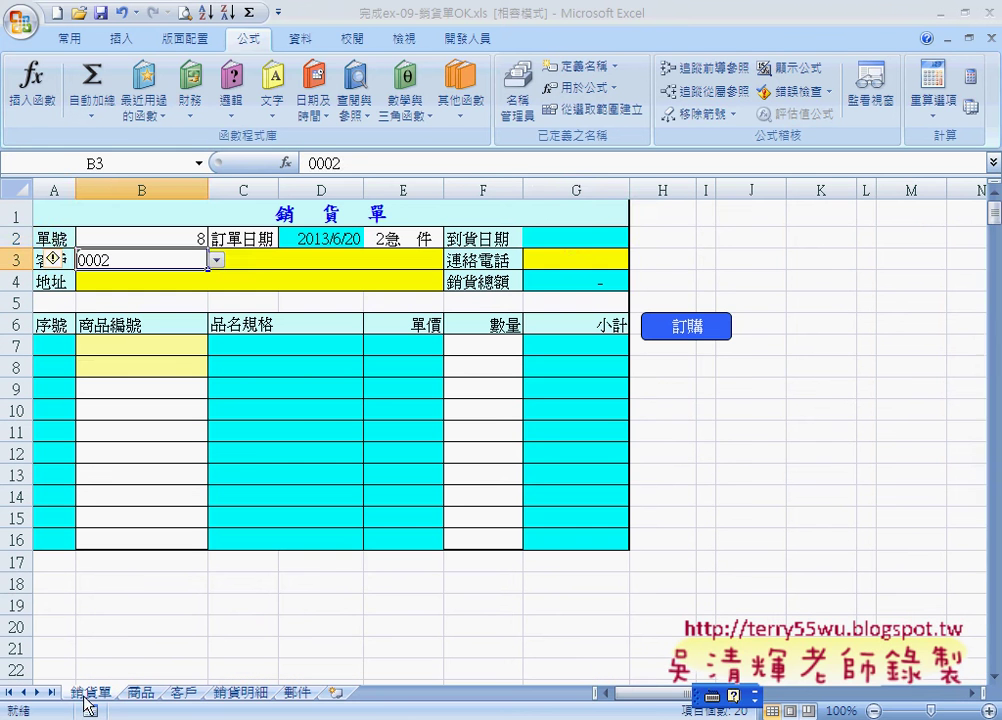
click(569, 244)
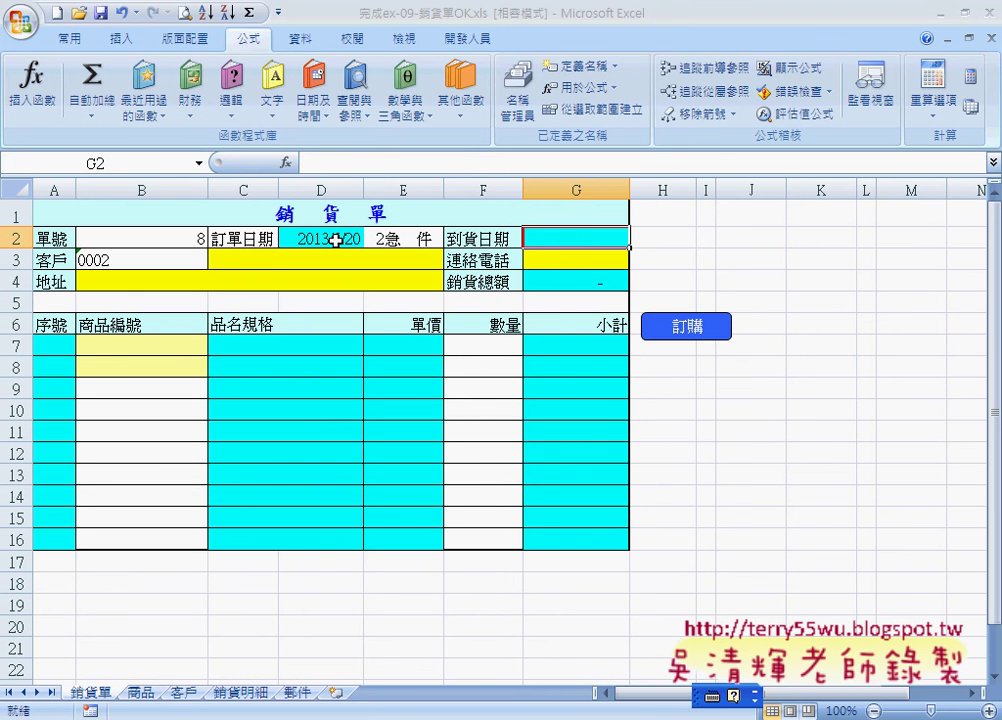
click(307, 694)
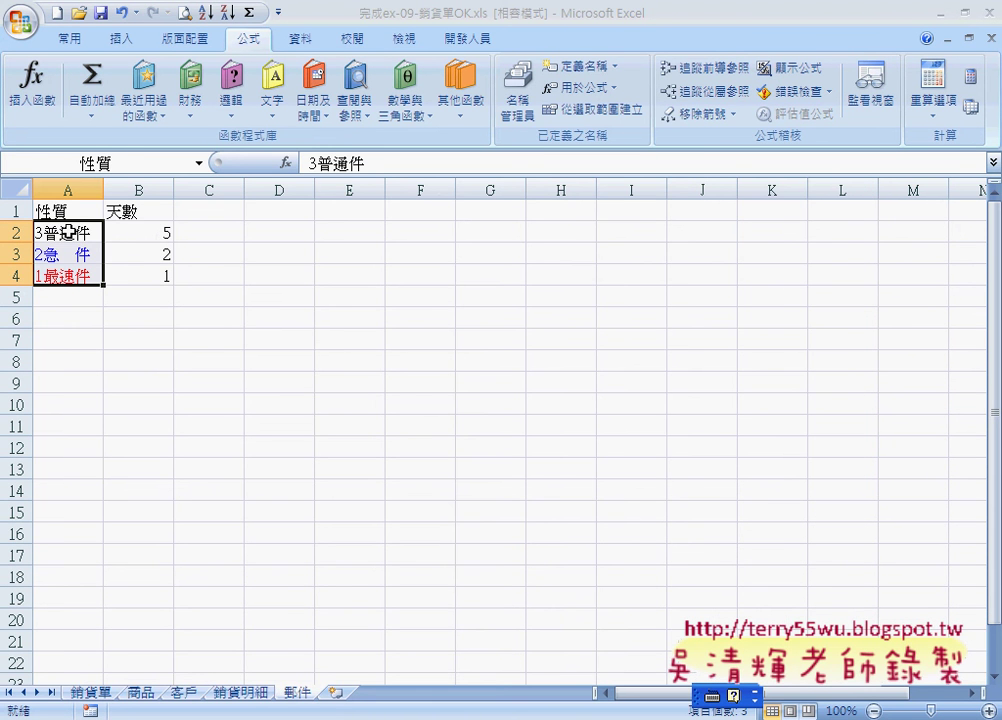
mouse_move(157, 233)
mouse_down()
mouse_move(78, 262)
mouse_move(89, 270)
mouse_move(74, 226)
mouse_up()
click(88, 250)
click(86, 234)
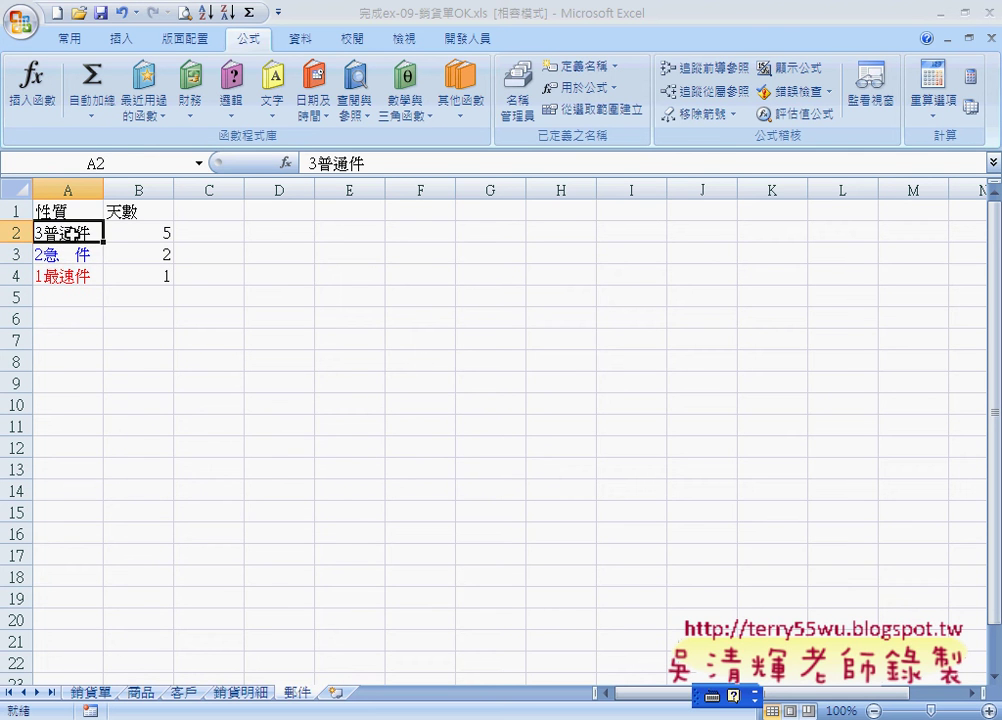
click(138, 236)
click(83, 255)
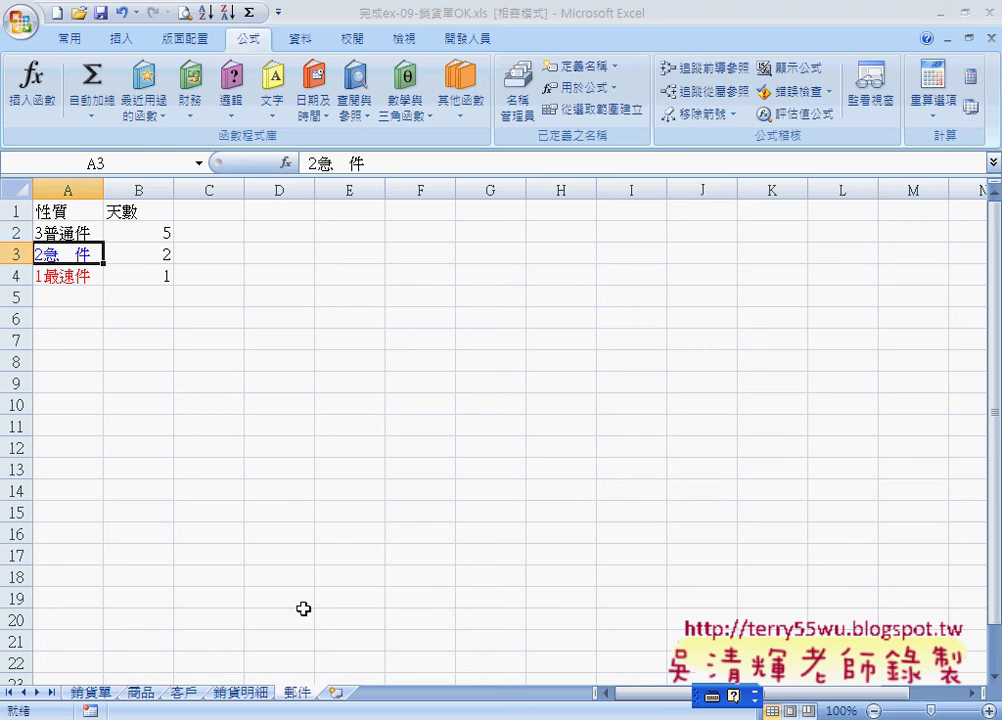
click(68, 230)
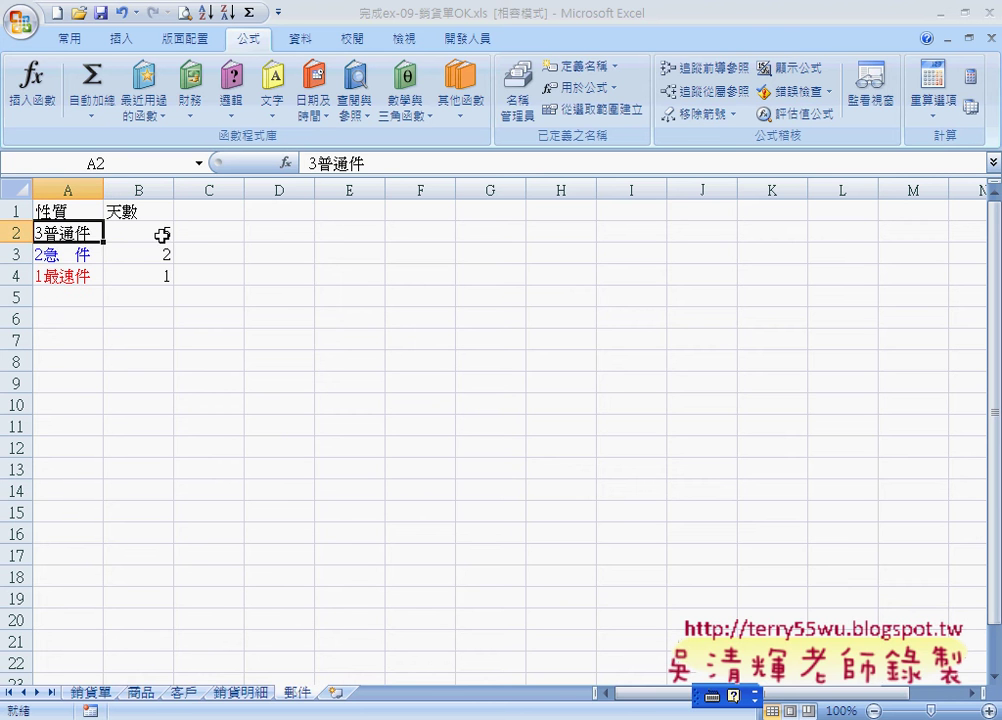
click(161, 232)
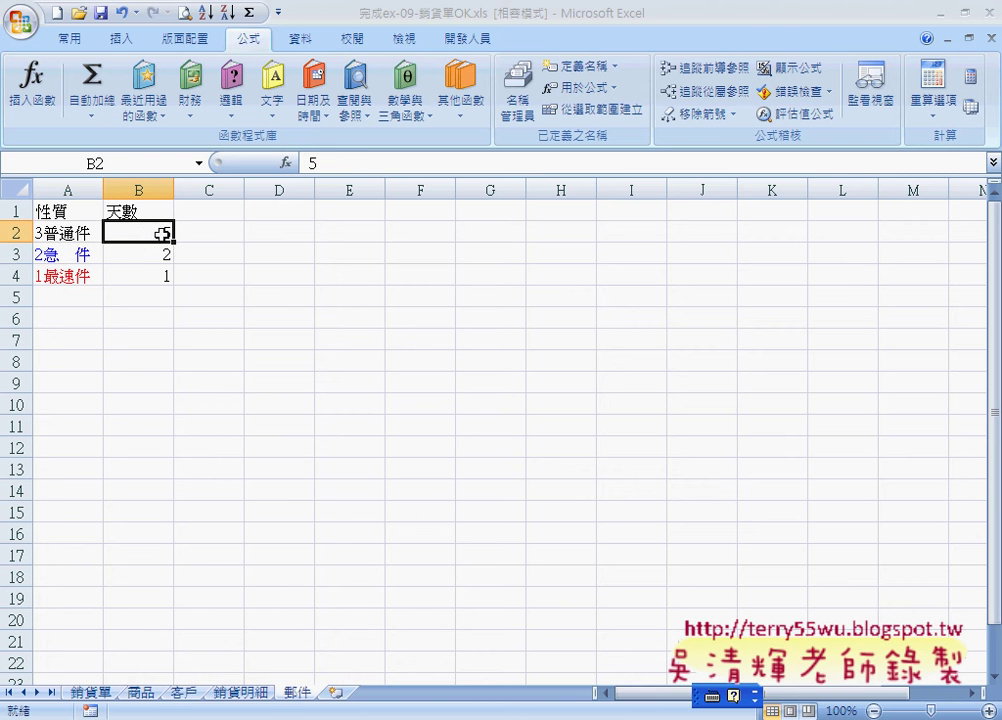
click(91, 692)
click(355, 164)
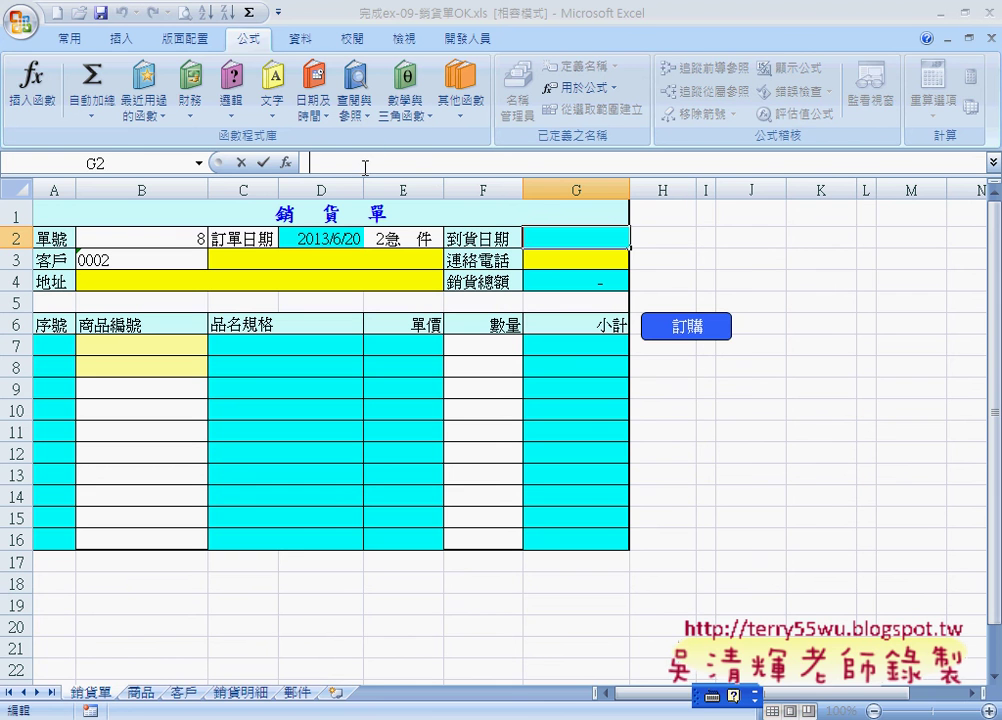
text(=)
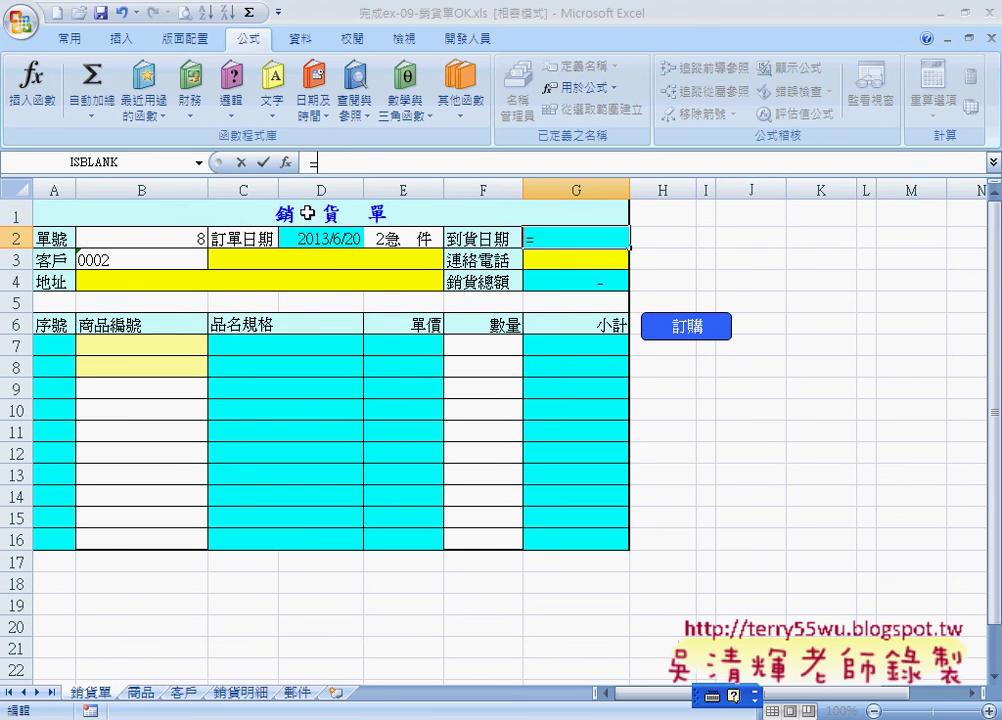
click(335, 240)
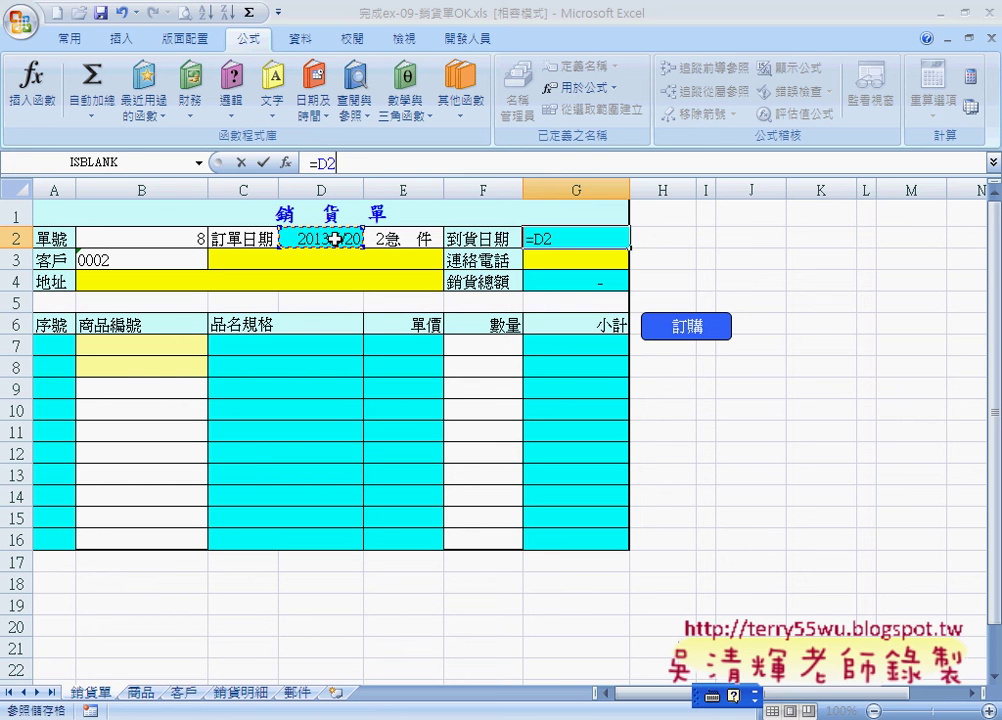
key(Escape)
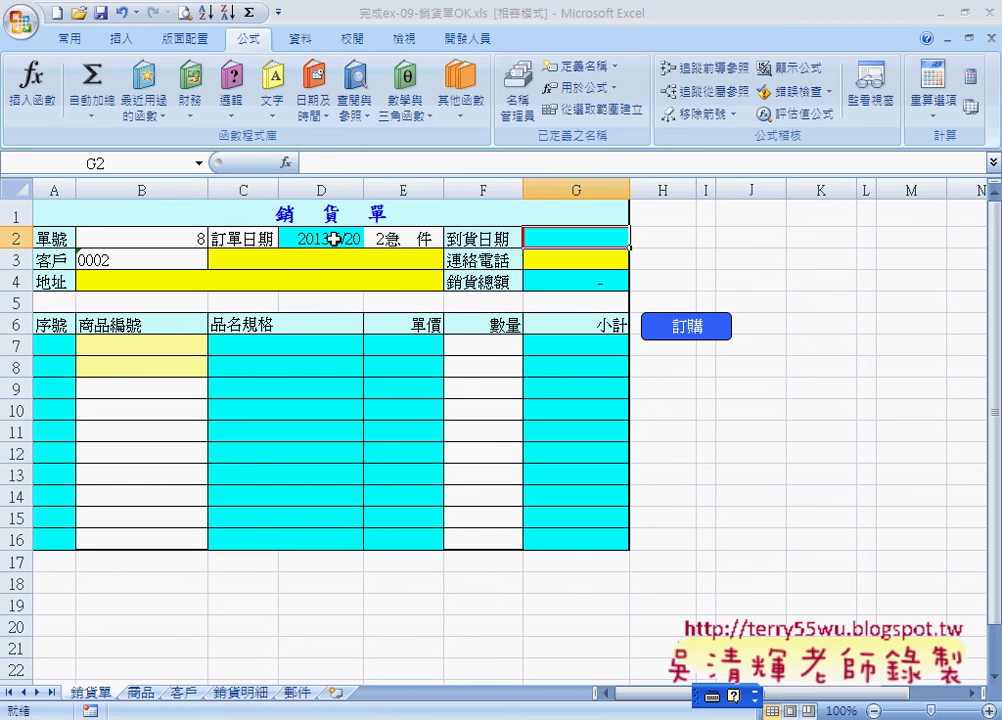
click(333, 240)
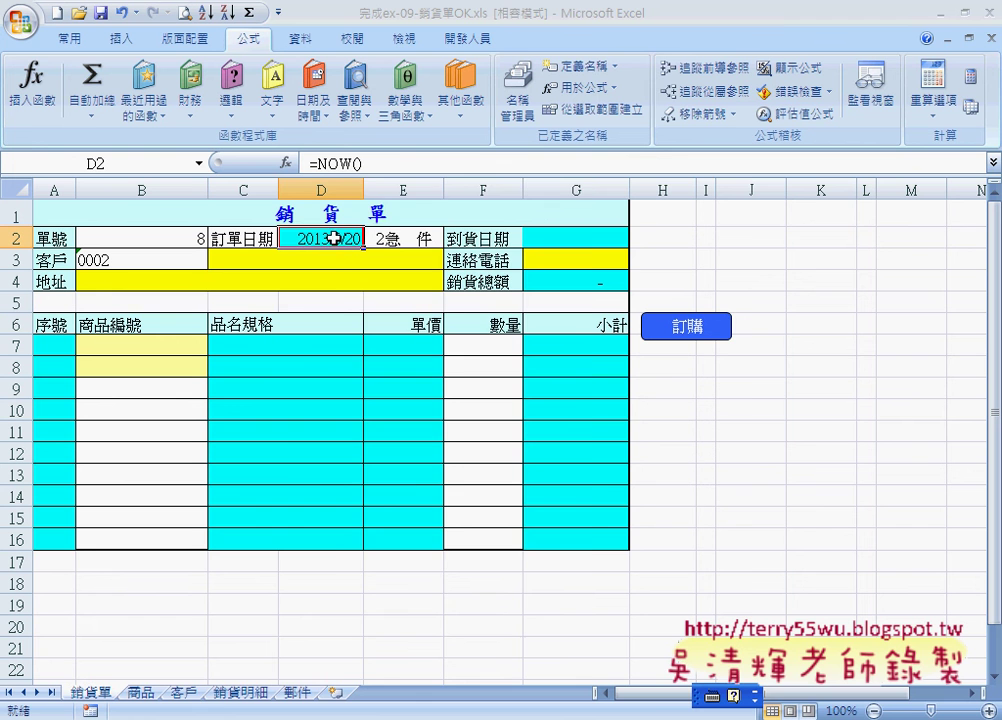
right_click(333, 240)
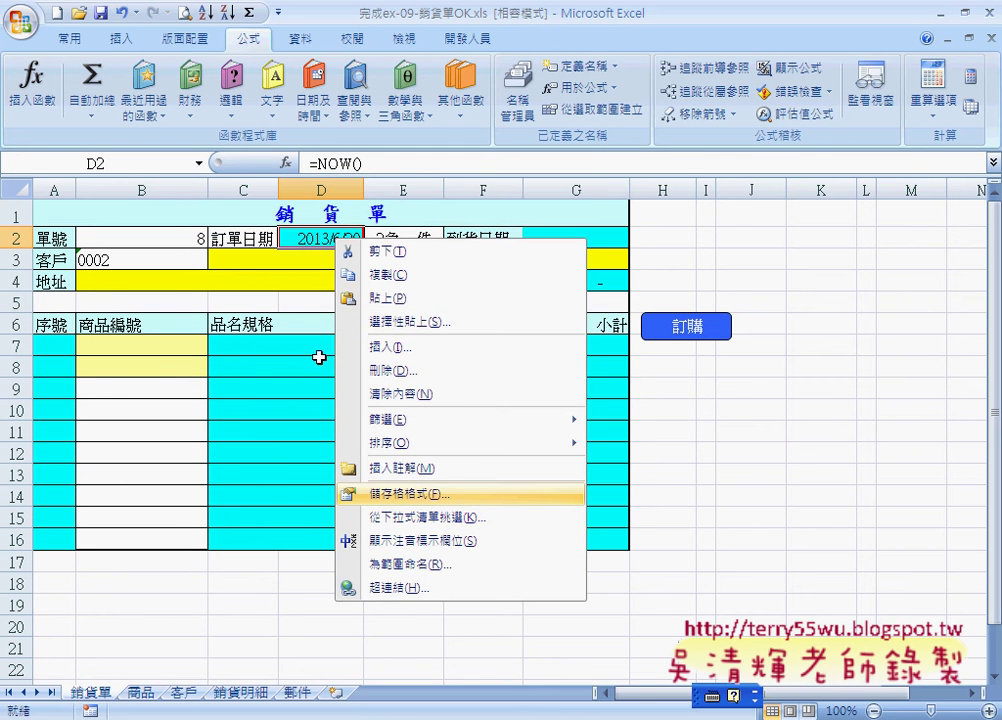
key(f)
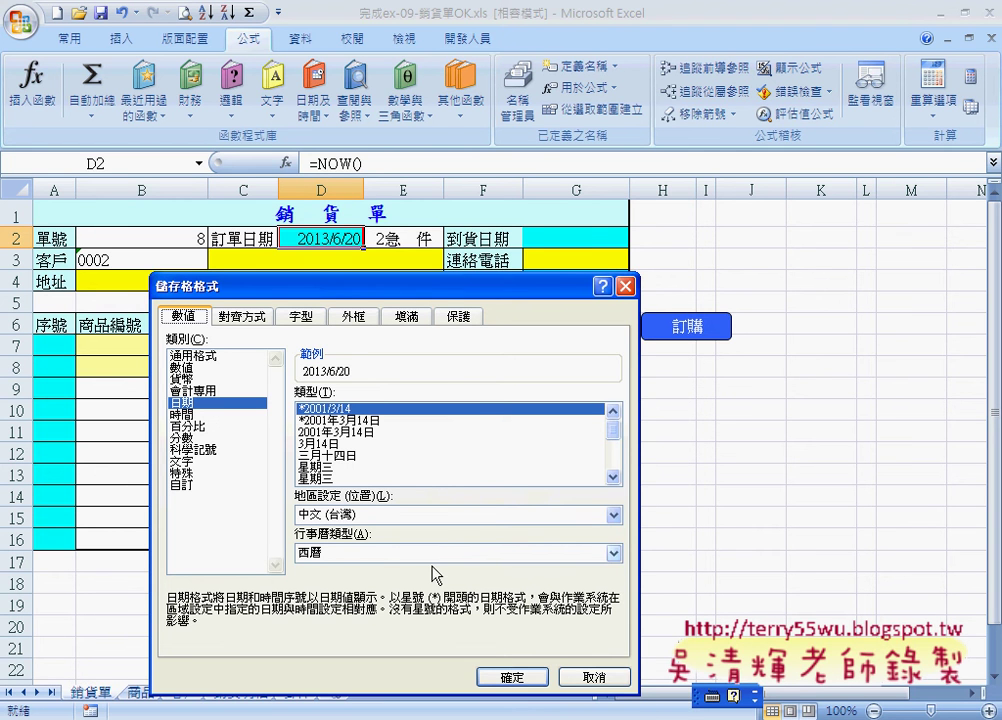
click(594, 677)
Step: Start G2's arrival-date formula as =D2+, referencing the order date in D2
click(584, 240)
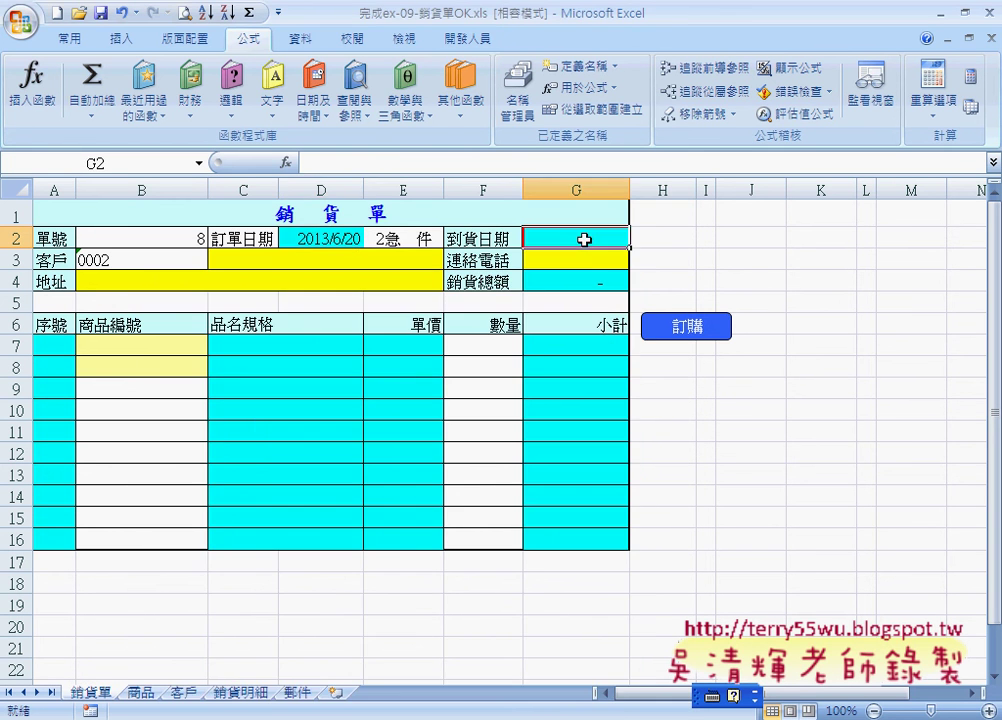
click(320, 161)
text(=)
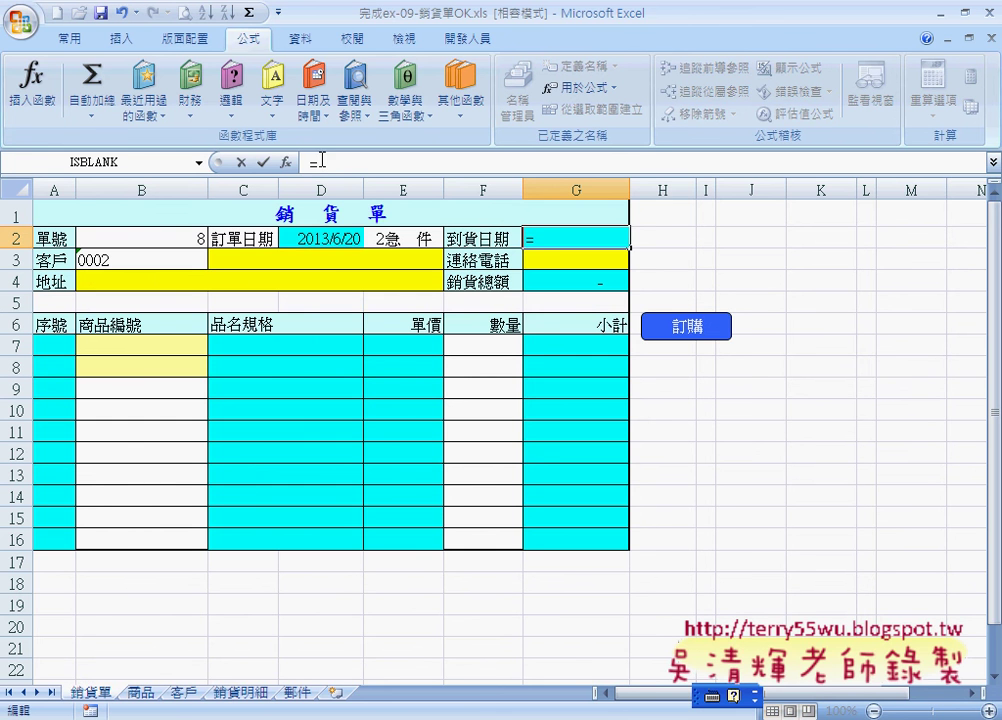
click(324, 240)
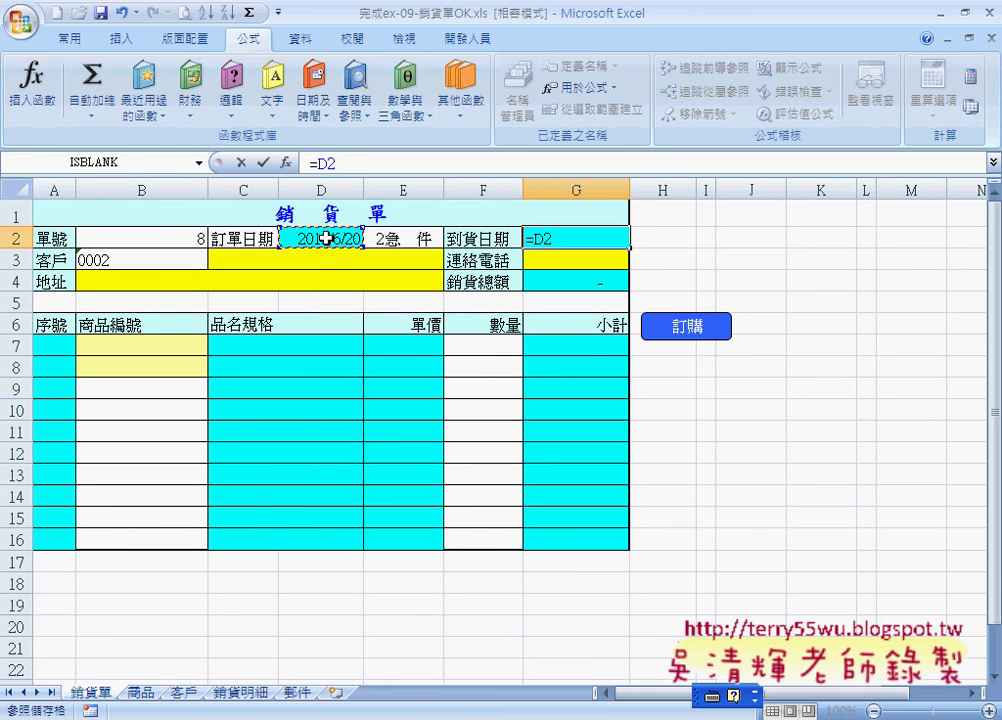
text(+)
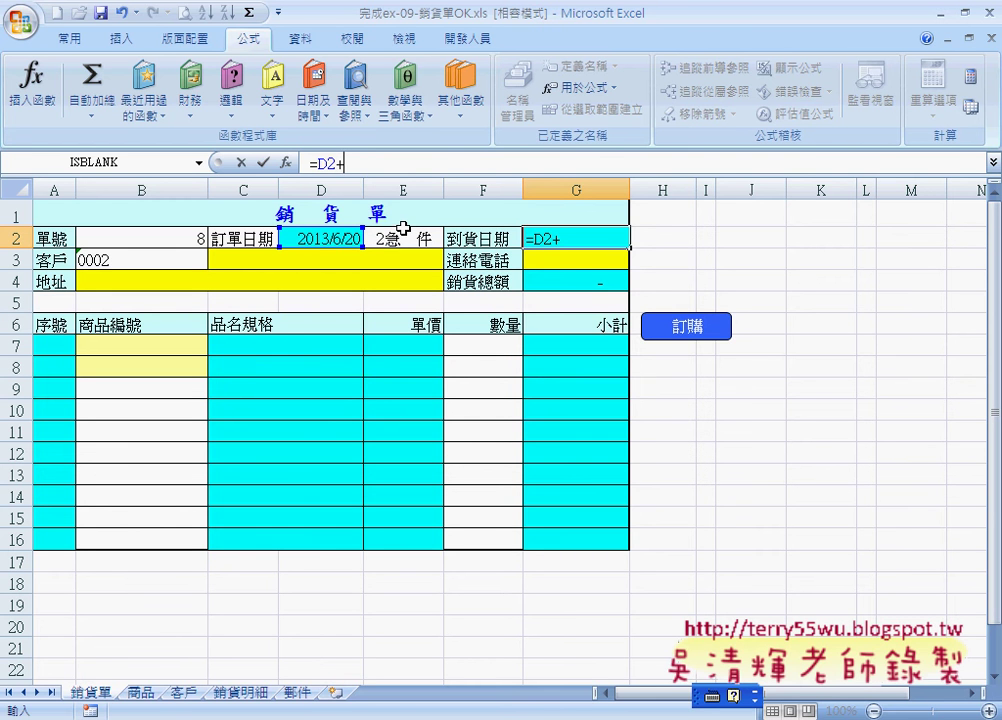
click(198, 162)
Step: Insert VLOOKUP from the full function list so G2 reads =D2+VLOOKUP()
click(158, 341)
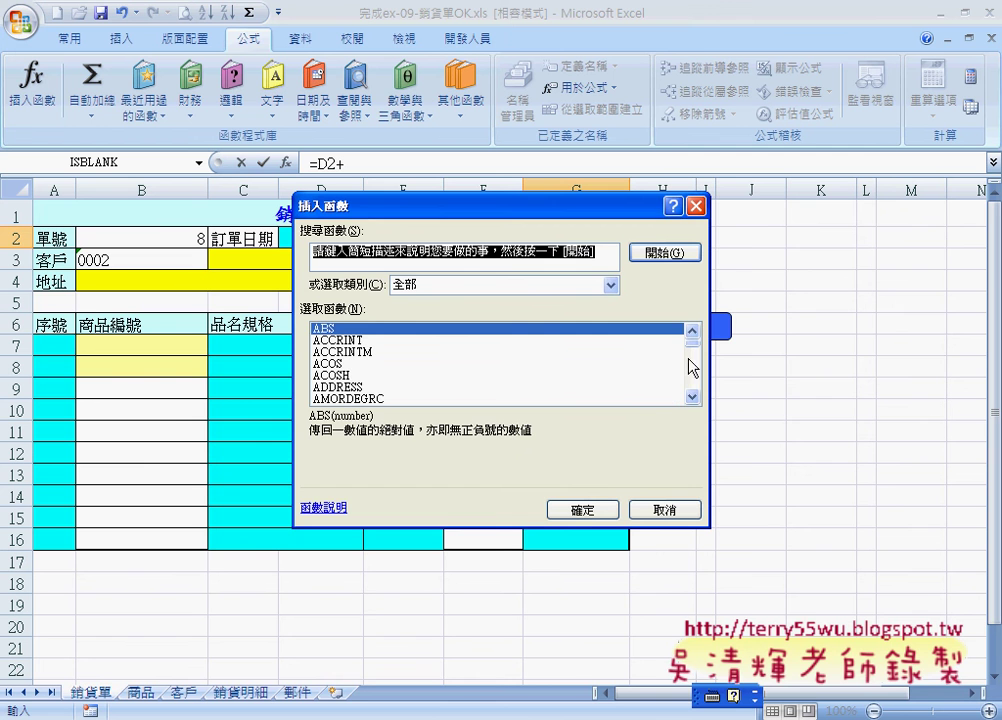
click(608, 376)
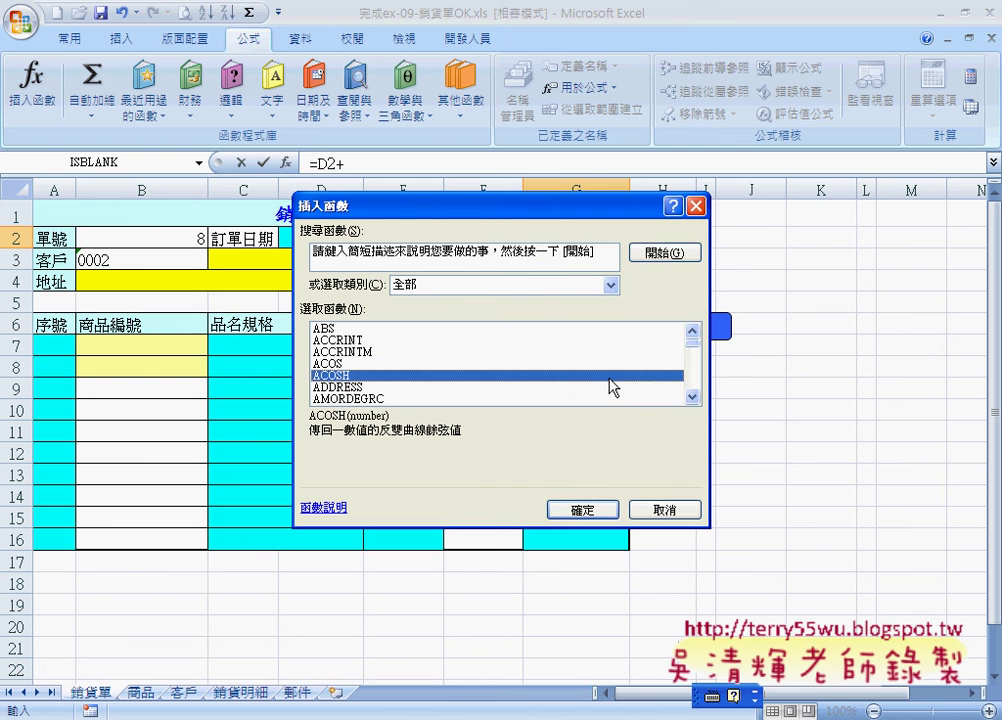
key(v)
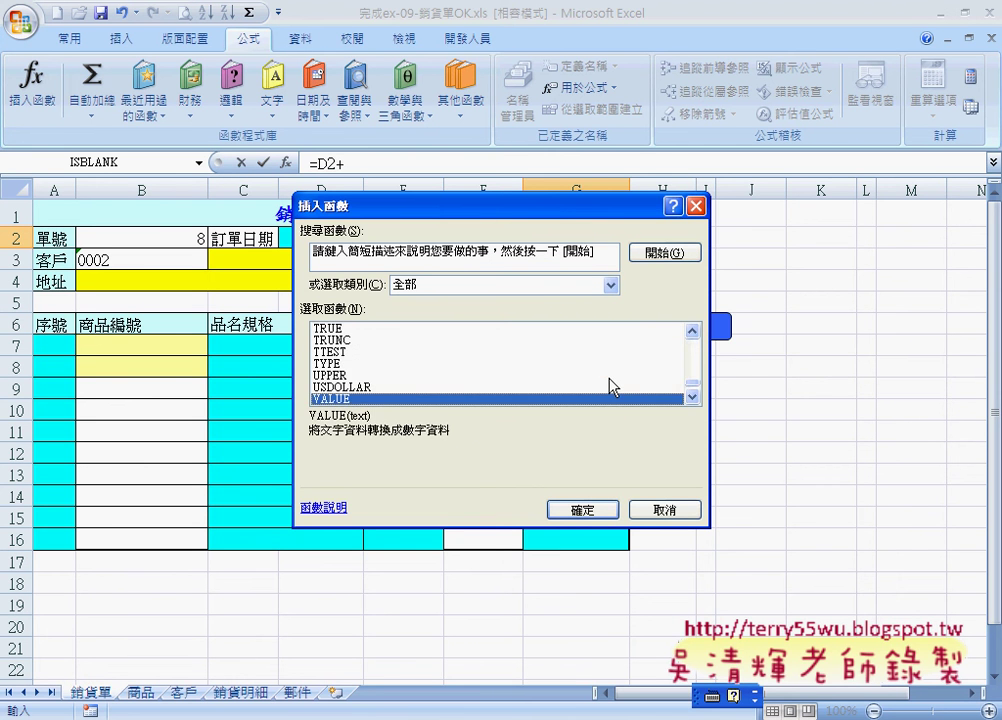
key(v)
key(l)
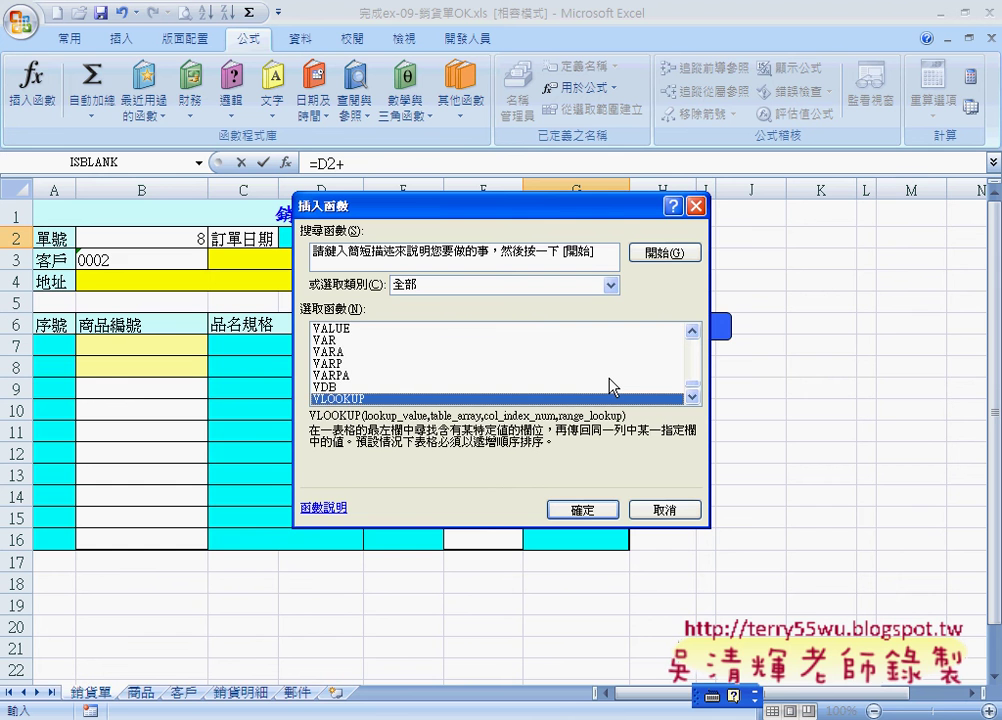
click(586, 510)
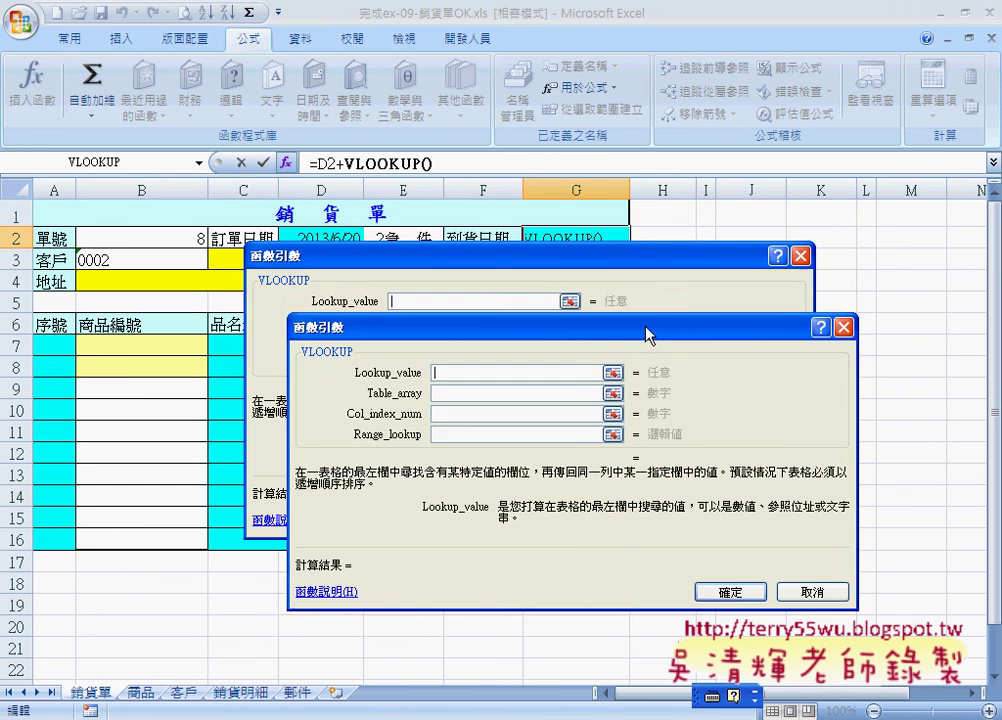
Step: Set VLOOKUP's lookup value to E2 and its table to 郵件!A2:B4
click(419, 245)
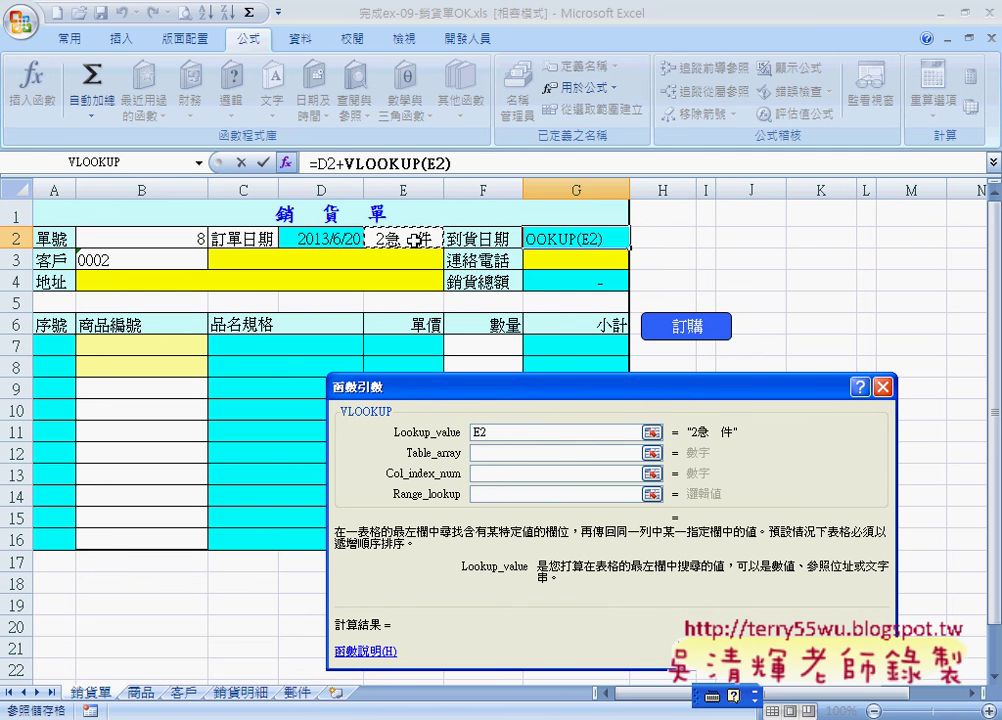
click(498, 452)
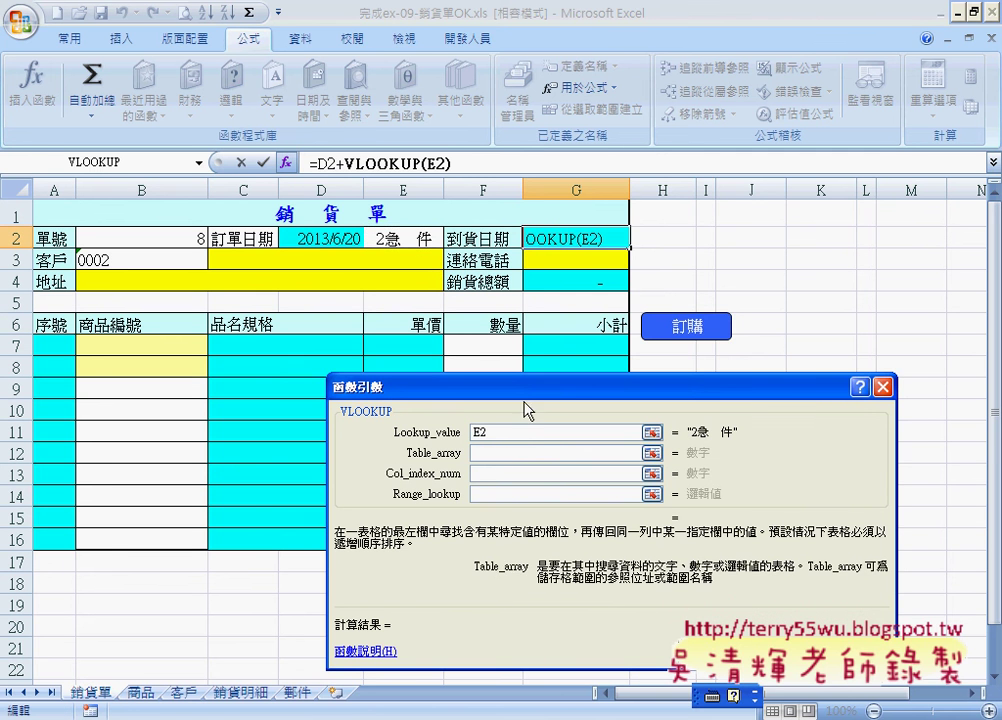
drag(528, 409, 771, 334)
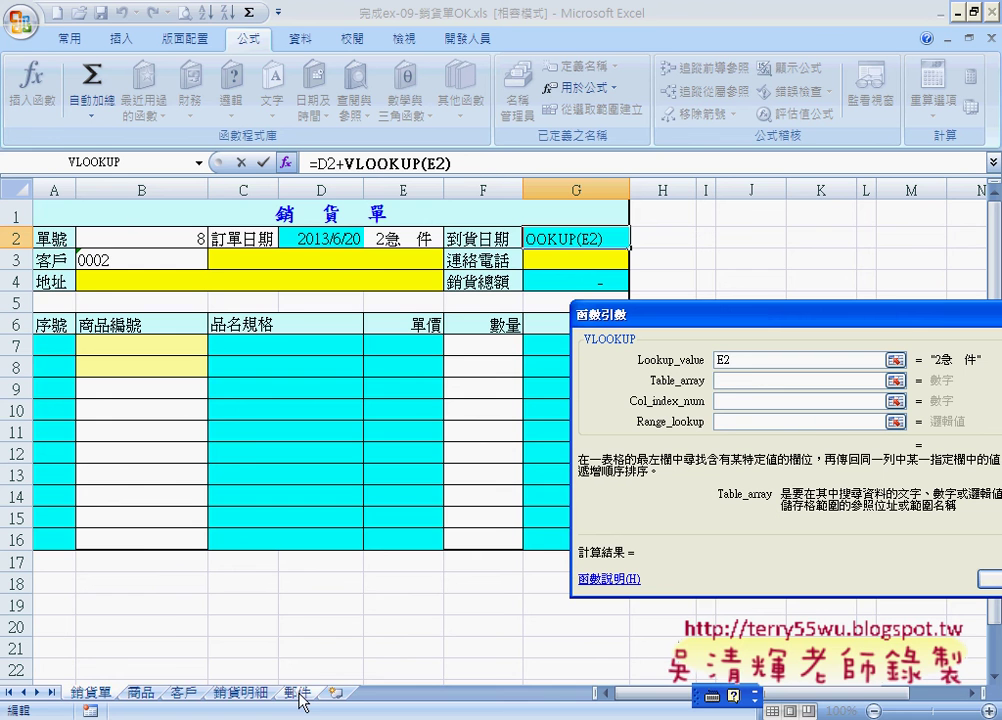
click(300, 693)
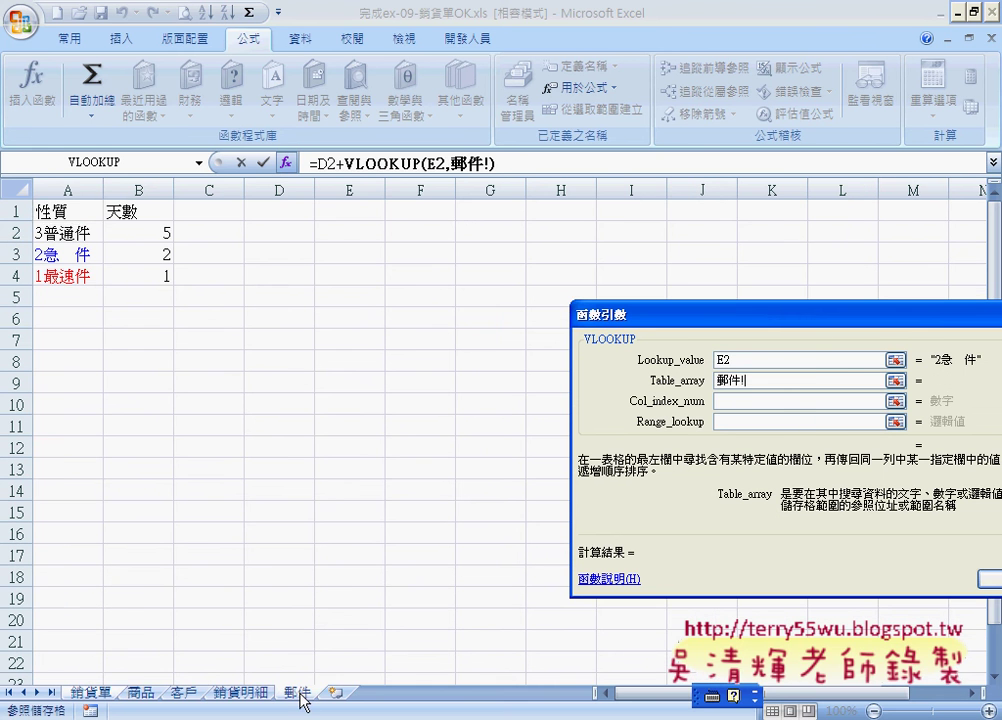
click(76, 213)
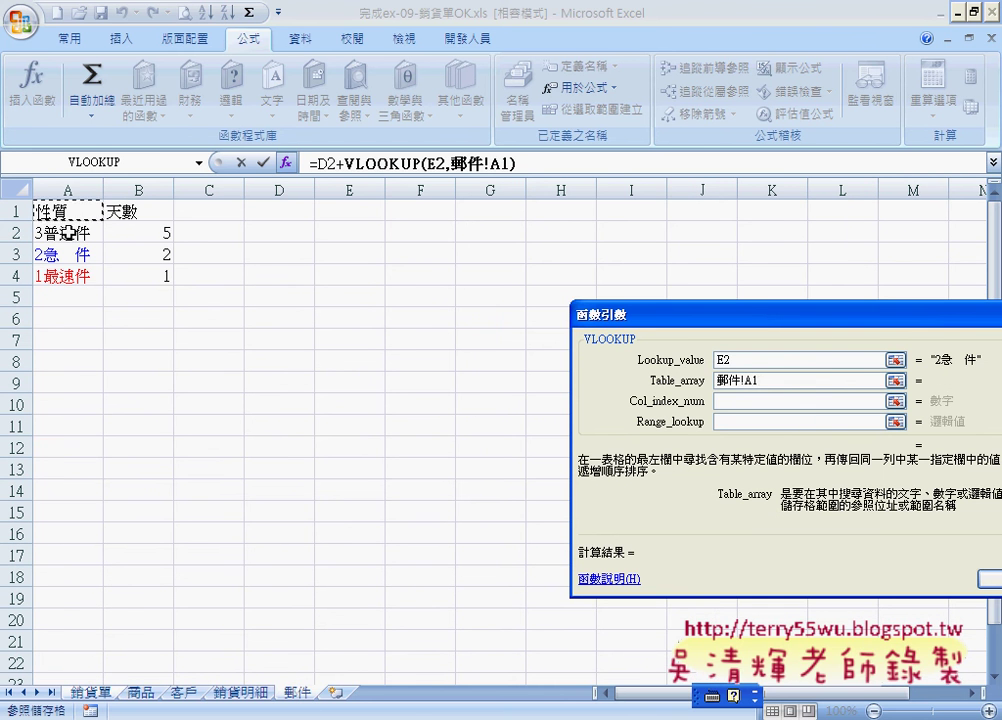
drag(72, 233, 127, 252)
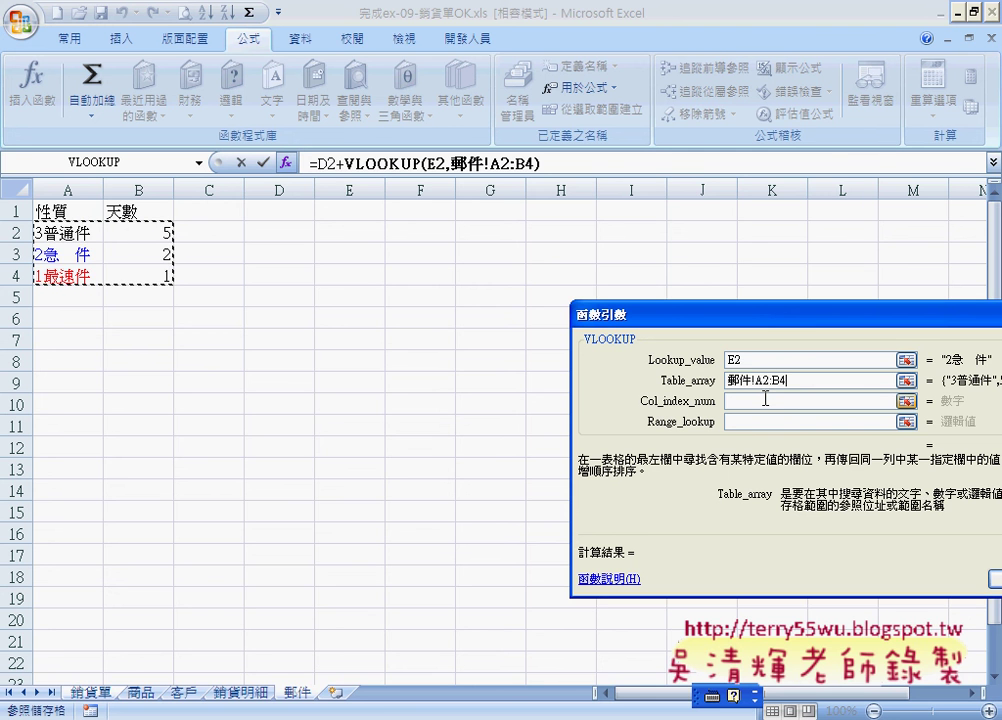
Step: Set column index 2 and exact match 0, then confirm the arrival-date formula
click(764, 400)
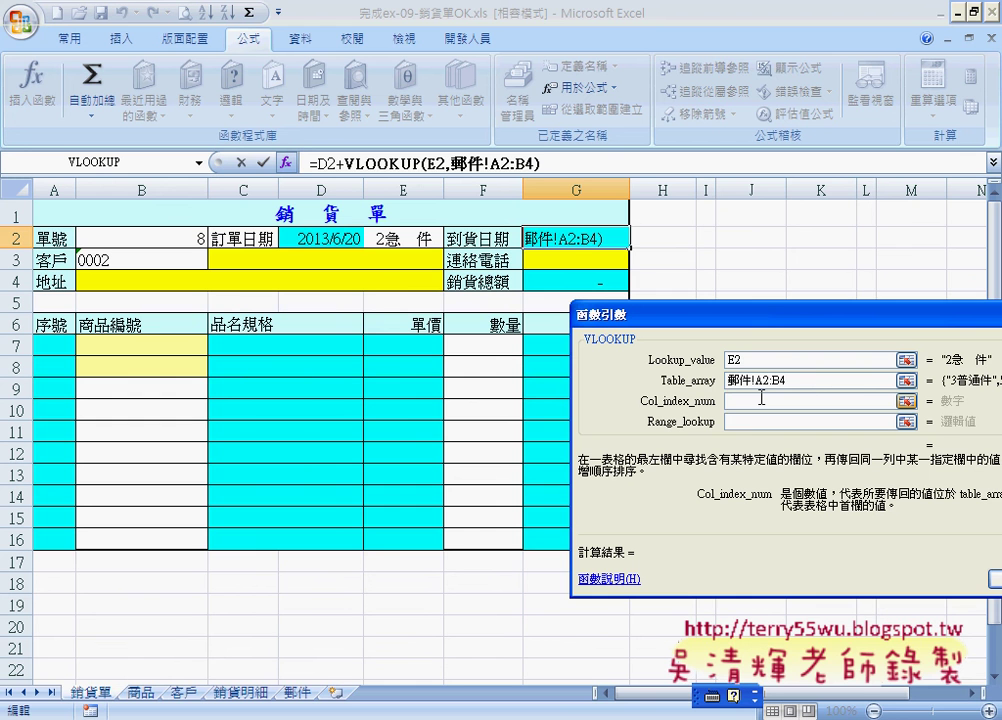
text(2)
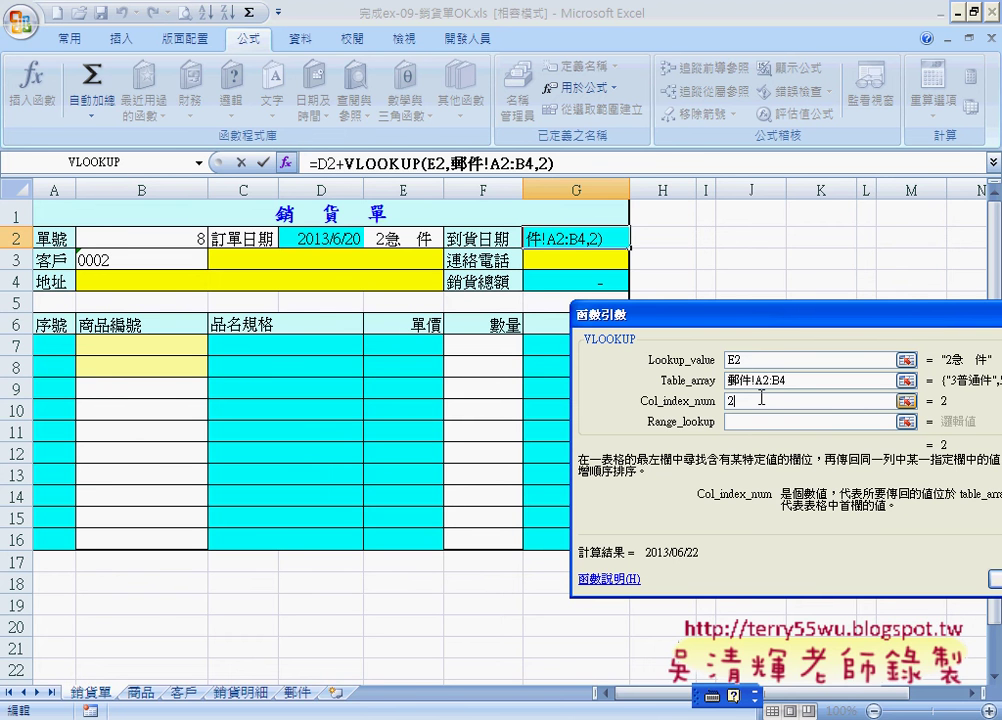
key(Tab)
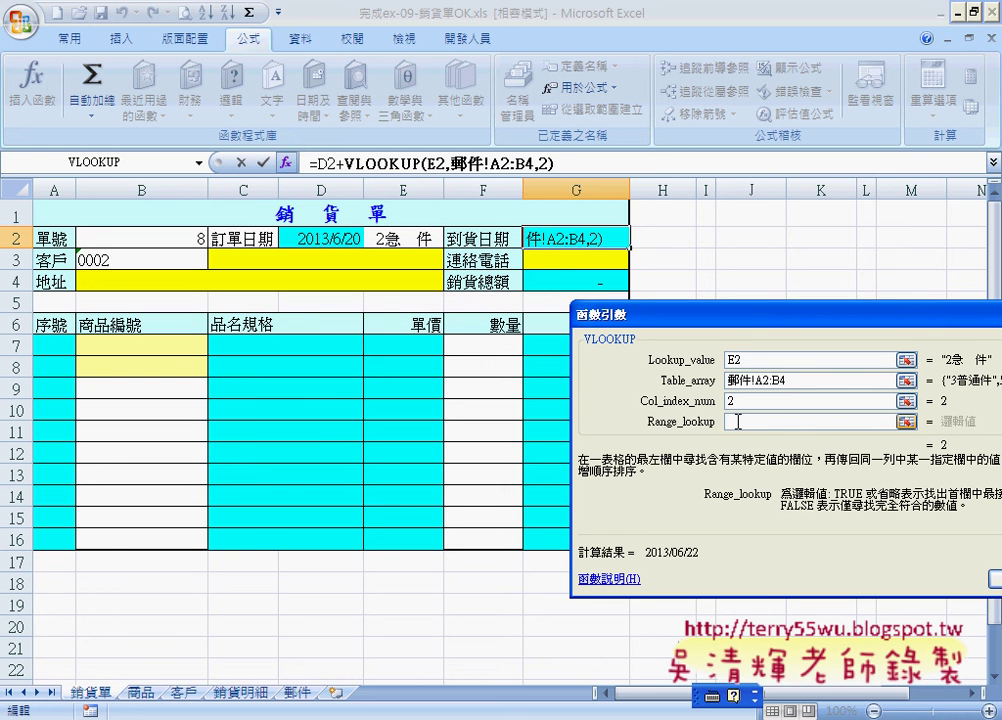
text(0)
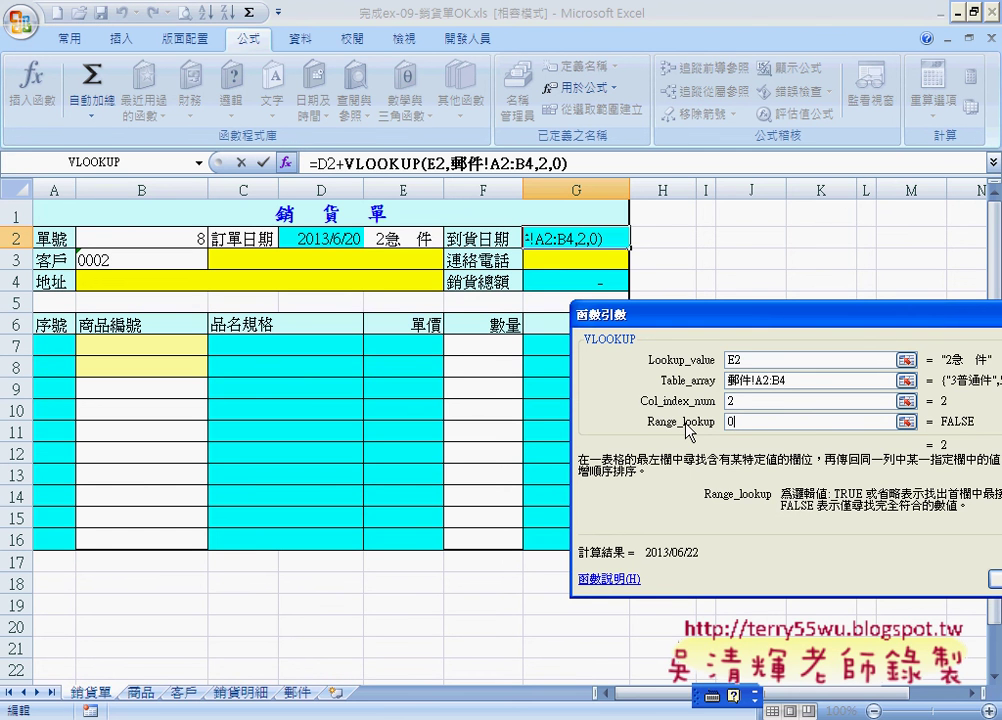
text(+)
click(705, 297)
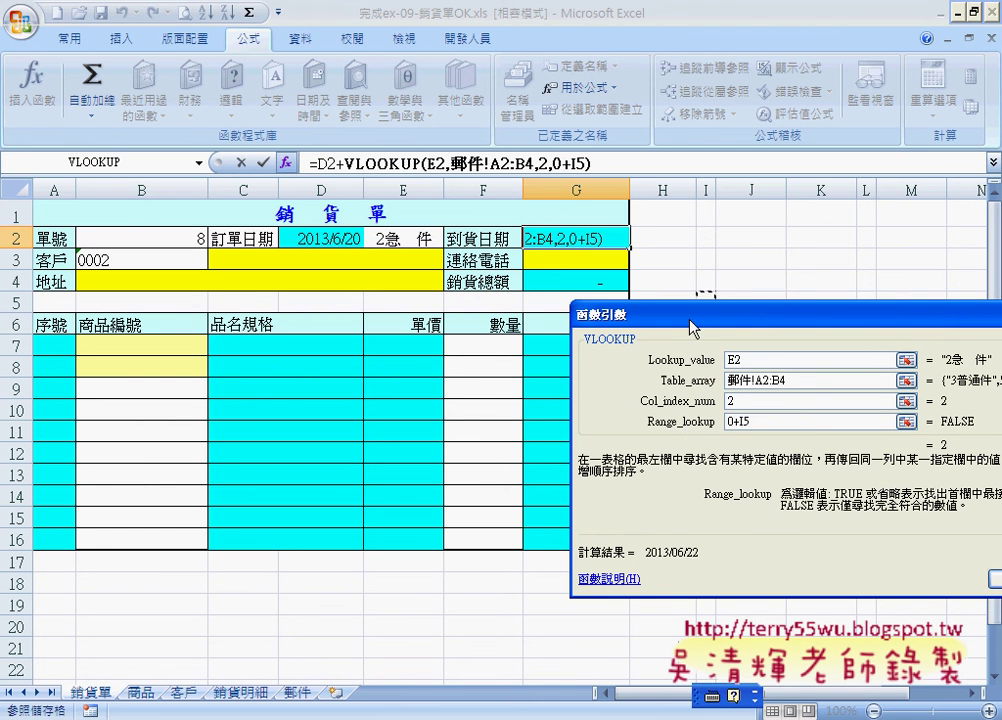
drag(690, 328, 520, 328)
drag(580, 421, 565, 421)
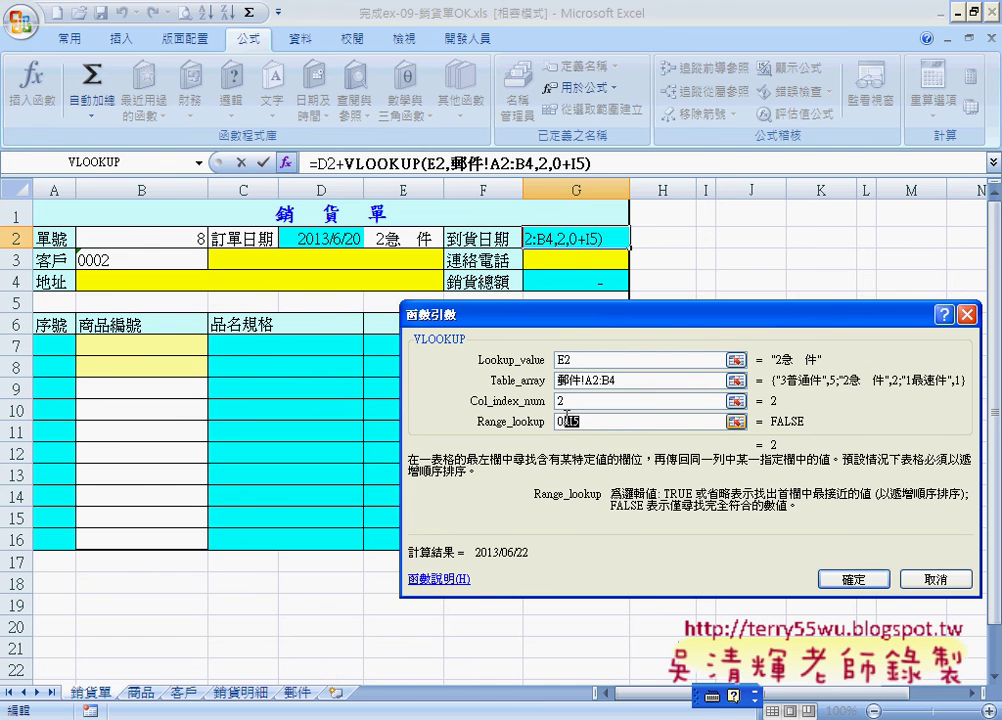
key(BackSpace)
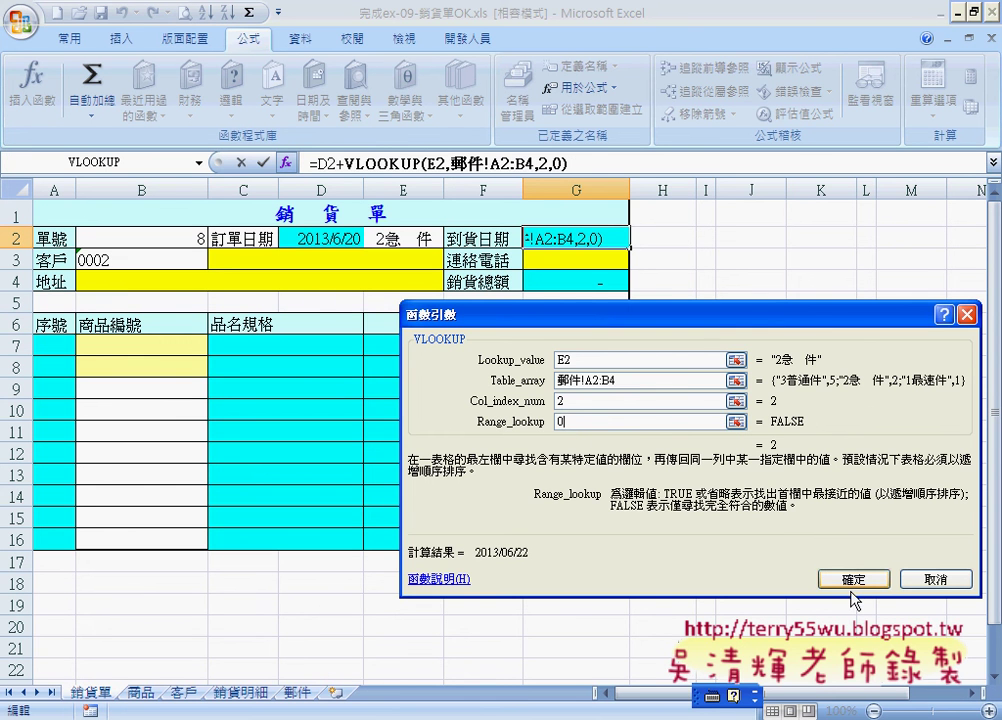
click(852, 579)
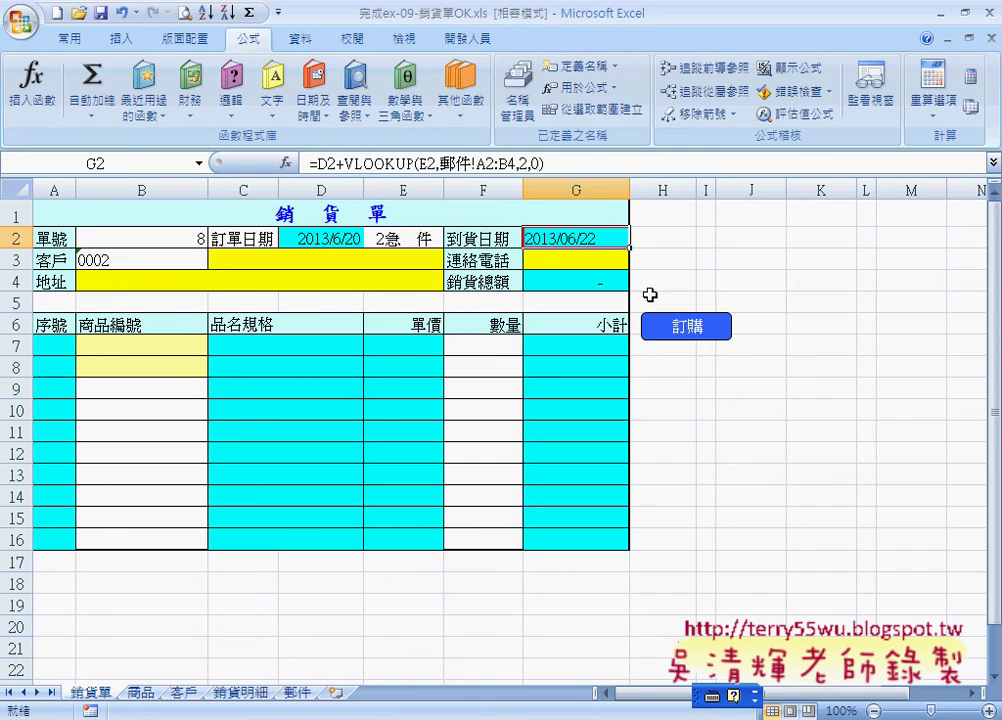
Step: Try 3普通件 and 1最速件 in E2, leaving 3普通件 so G2 shows 2013/06/25
click(415, 243)
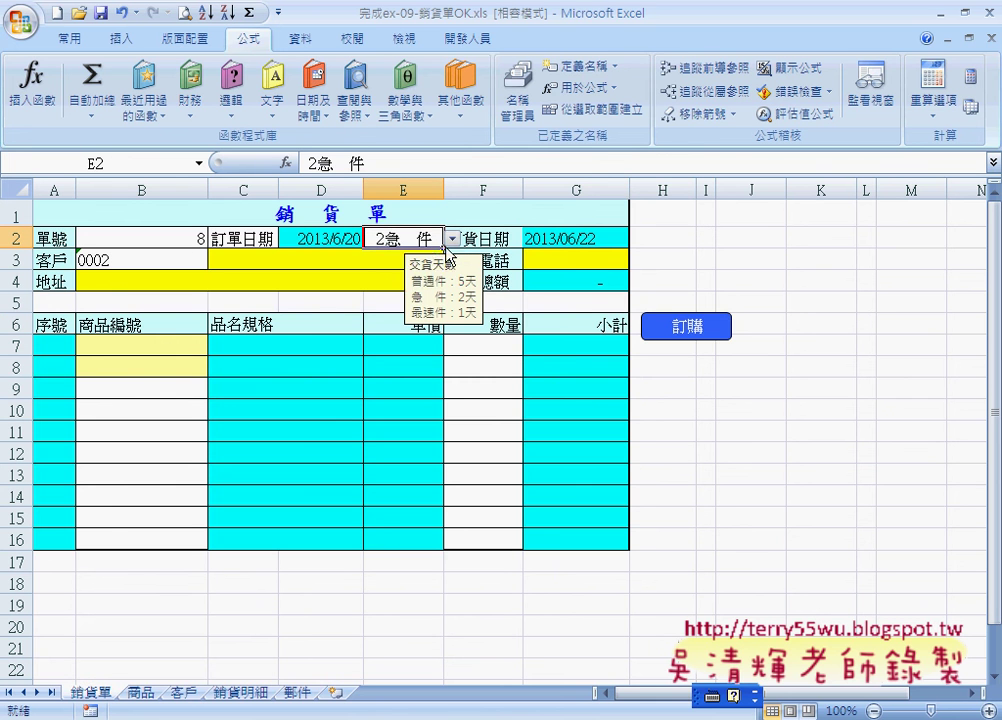
click(453, 239)
click(437, 254)
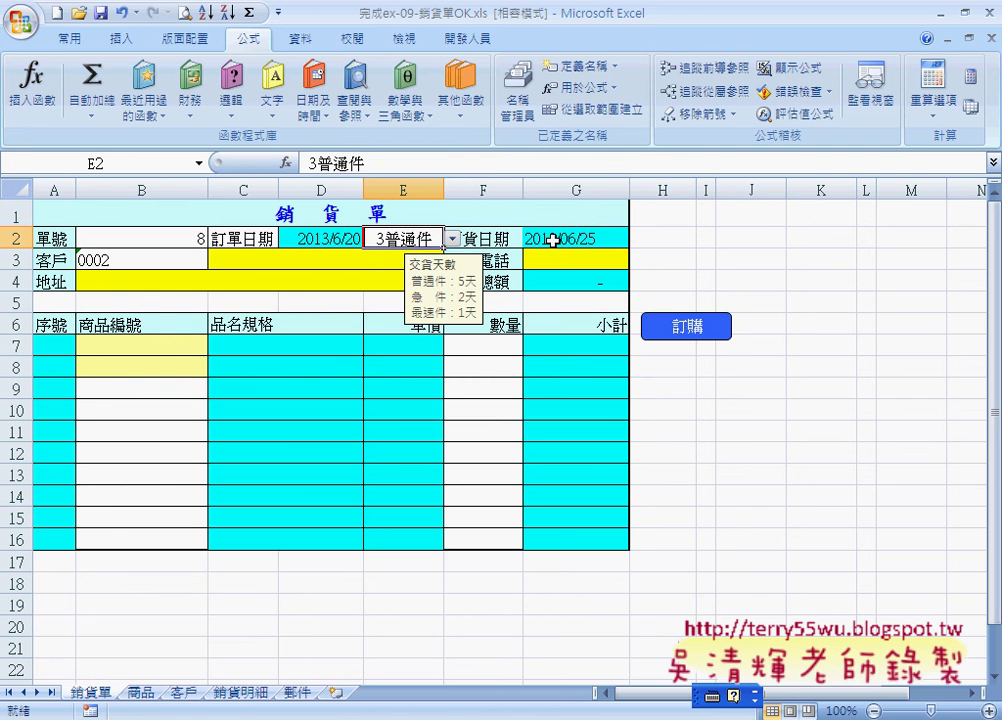
click(453, 239)
click(435, 279)
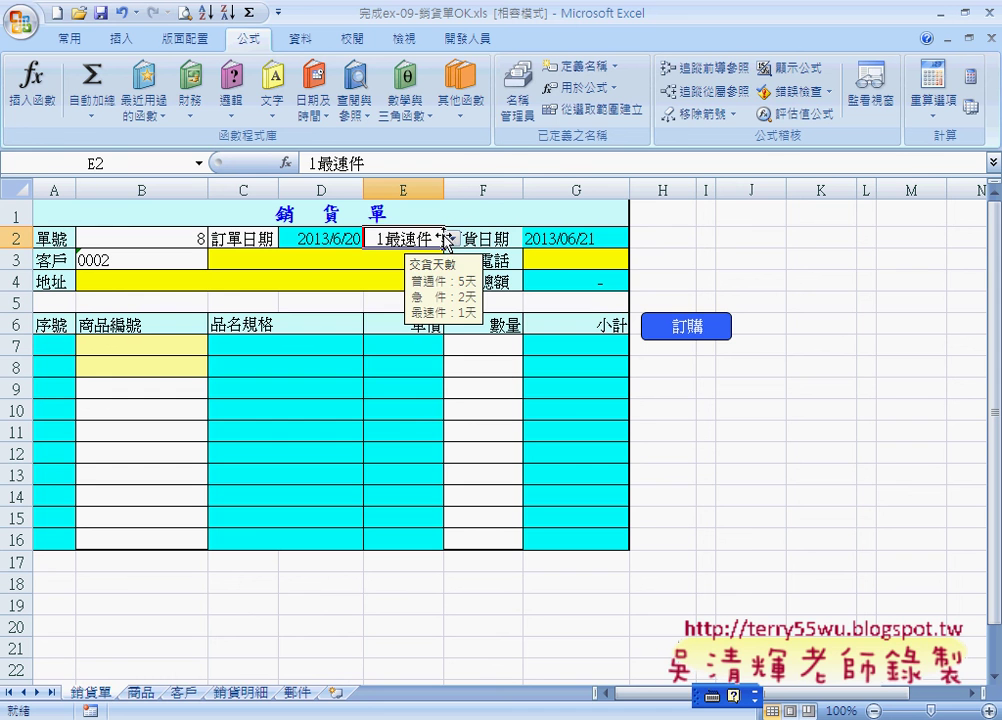
click(453, 239)
click(431, 255)
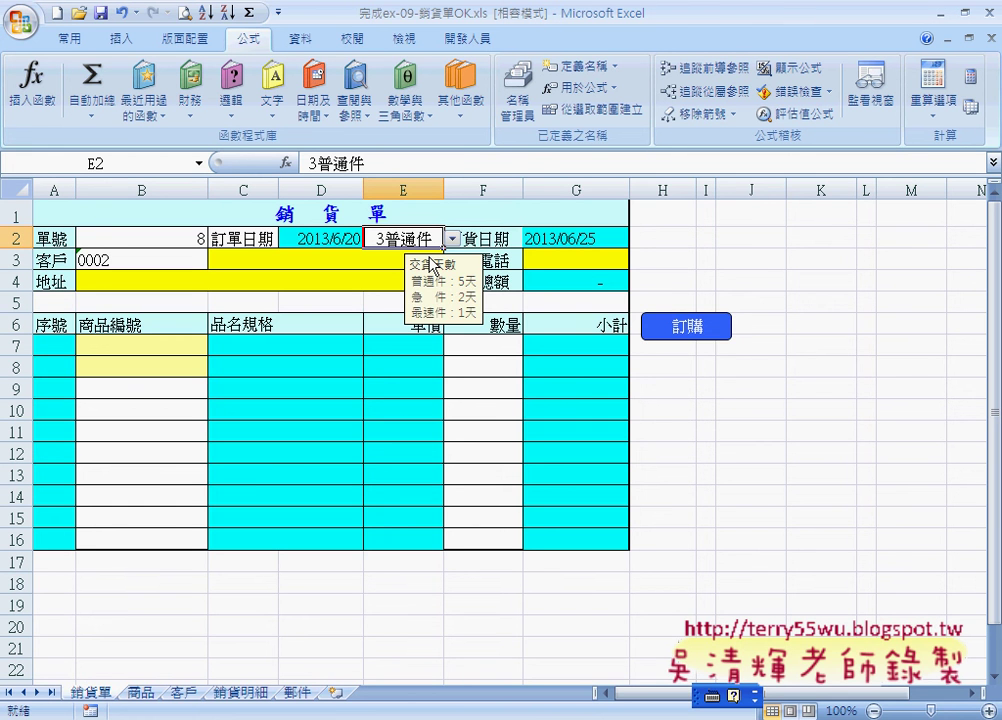
click(600, 238)
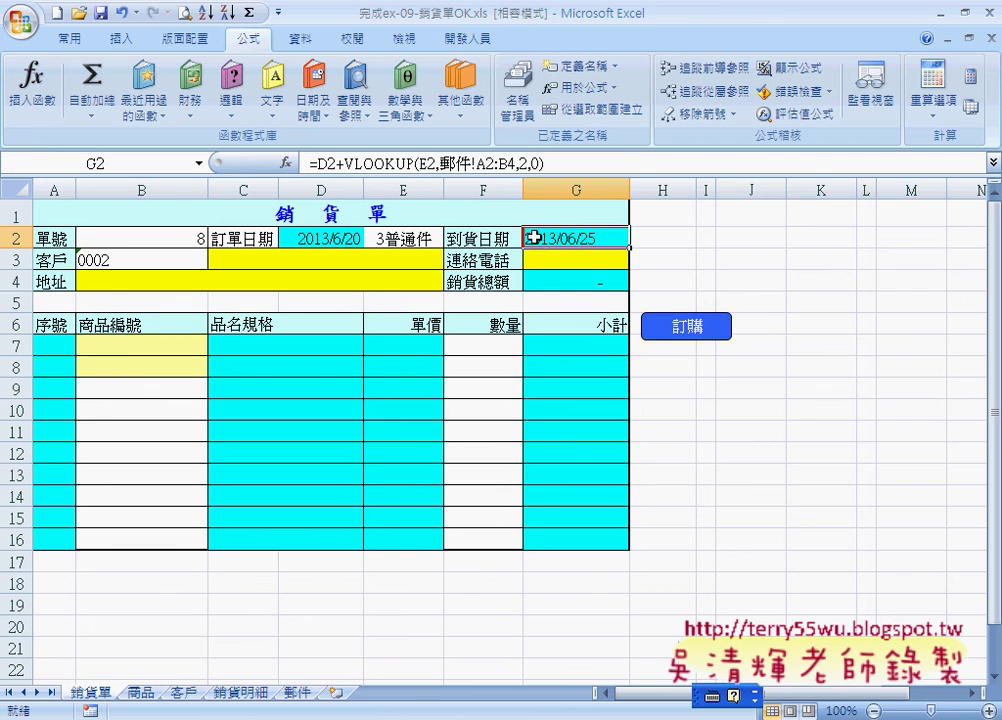
Step: Select H2 and locate the WORKDAY function in the Insert Function list
click(684, 236)
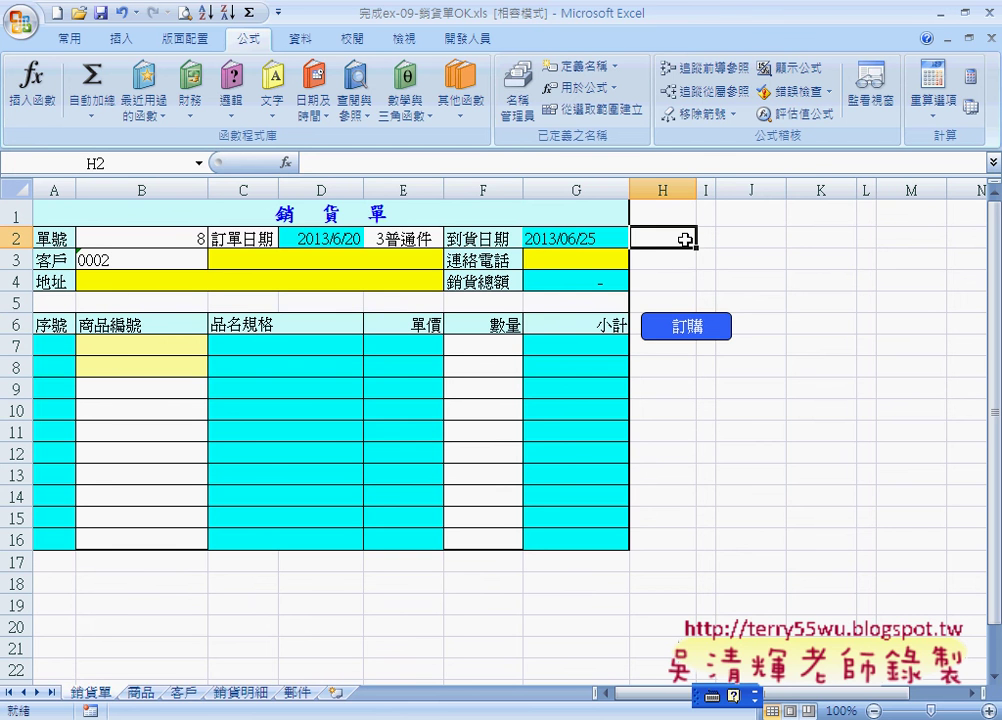
click(288, 164)
click(613, 454)
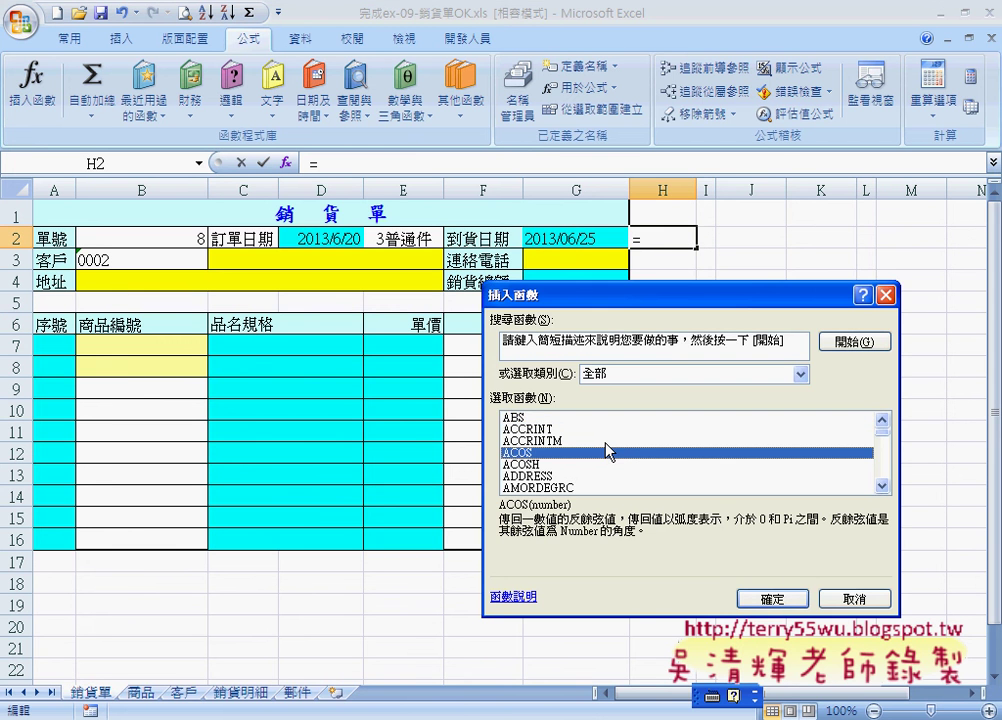
key(w)
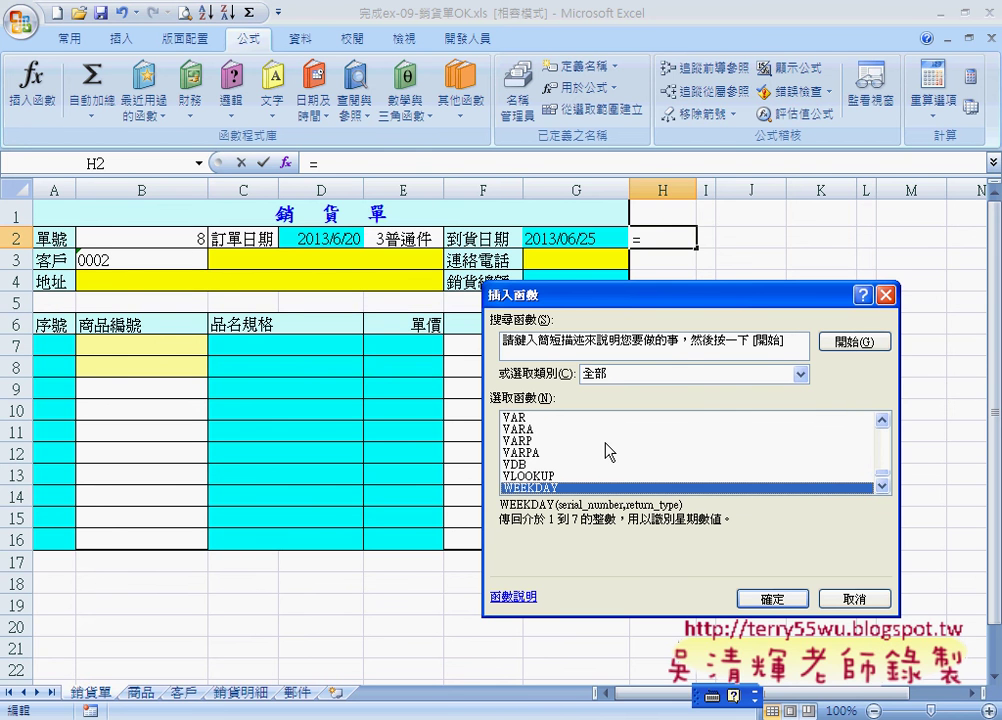
key(Down)
key(Down)
key(Down)
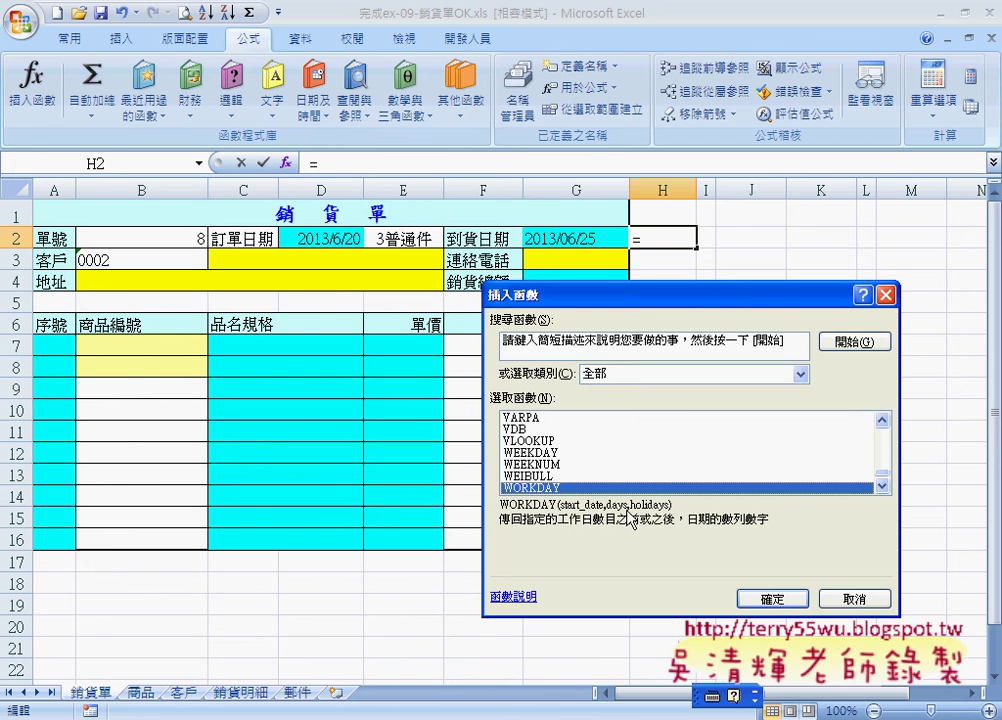
Step: Read the WORKDAY Days and Holidays argument help, then cancel, leaving H2 empty
click(772, 598)
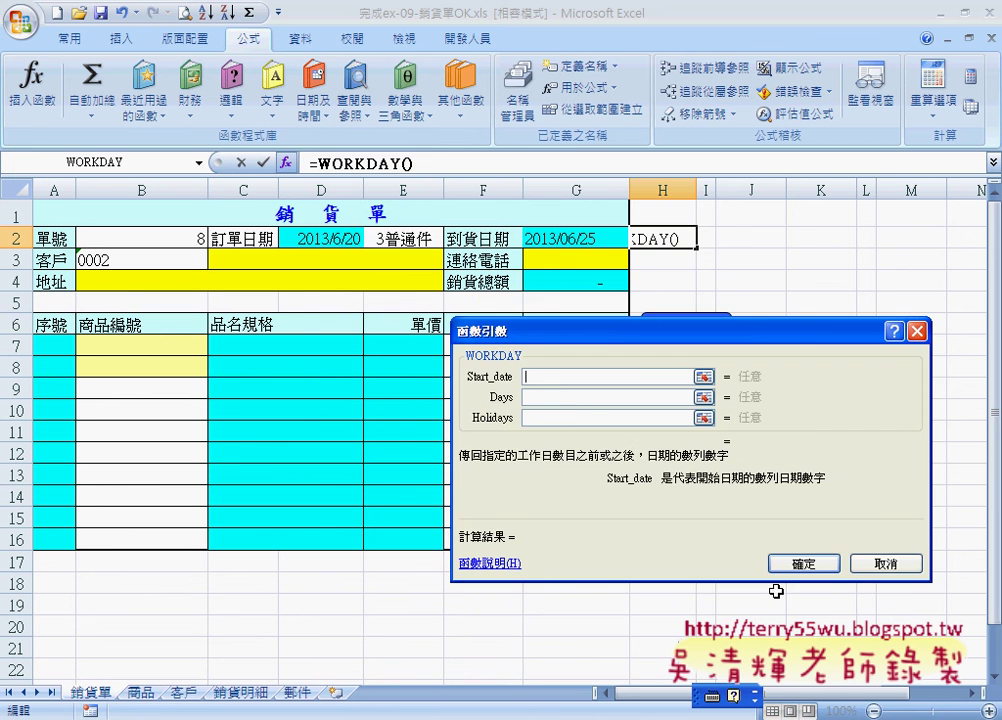
drag(558, 343, 588, 380)
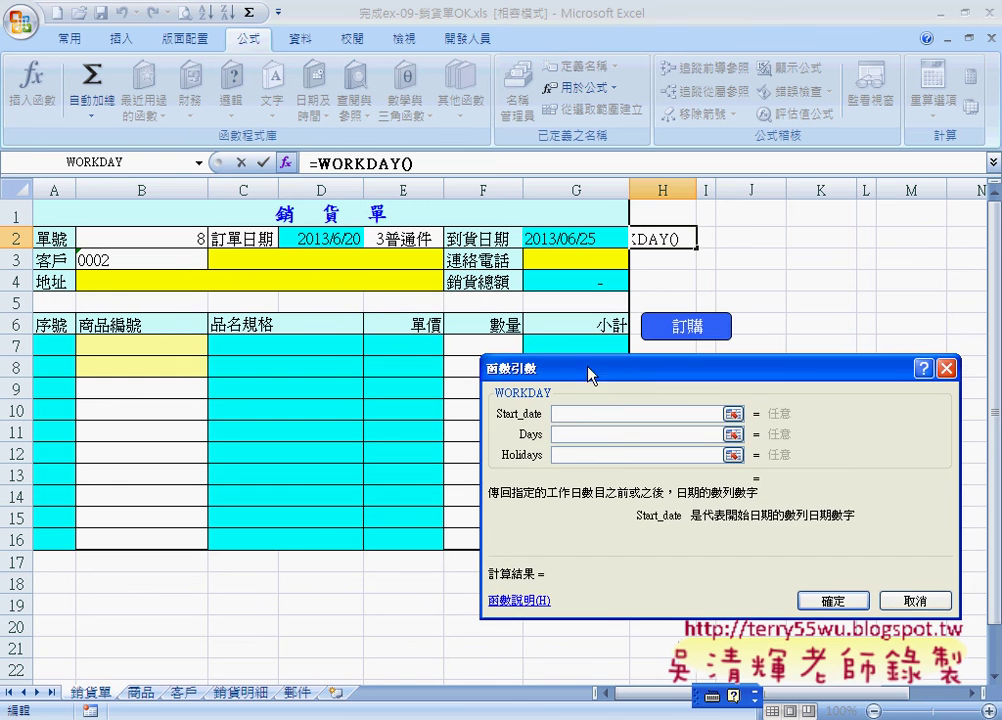
click(570, 434)
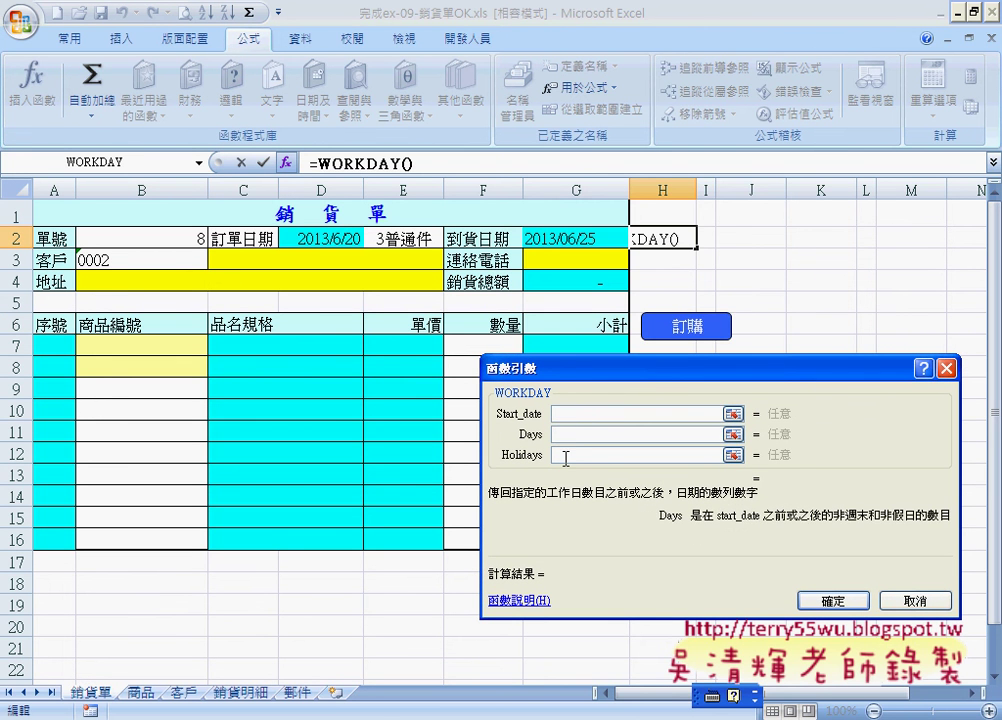
click(566, 455)
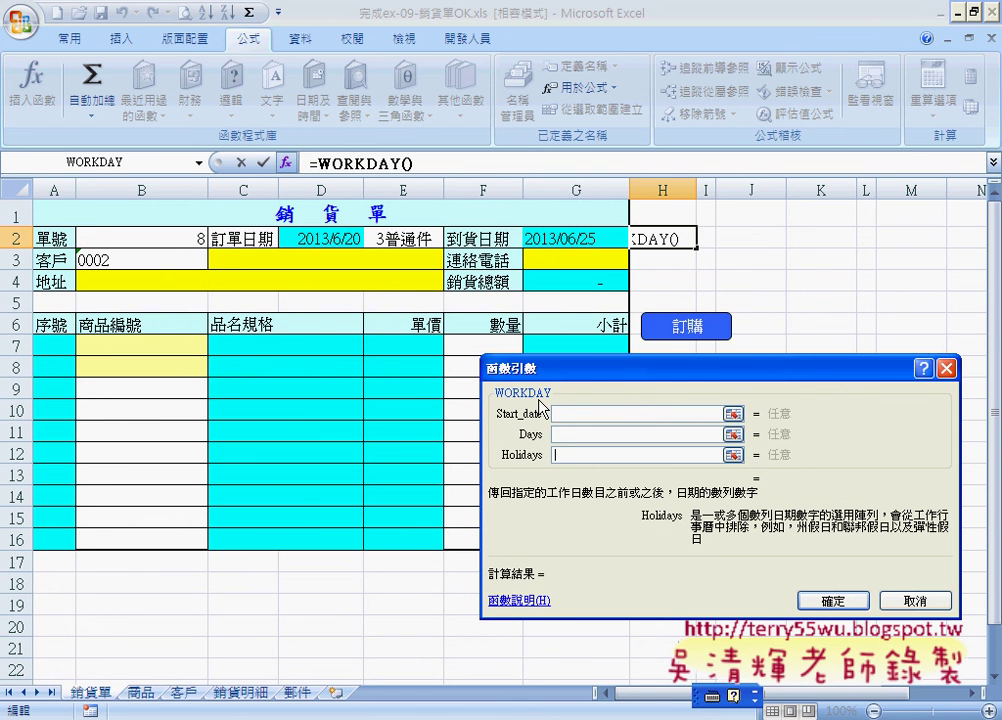
click(906, 602)
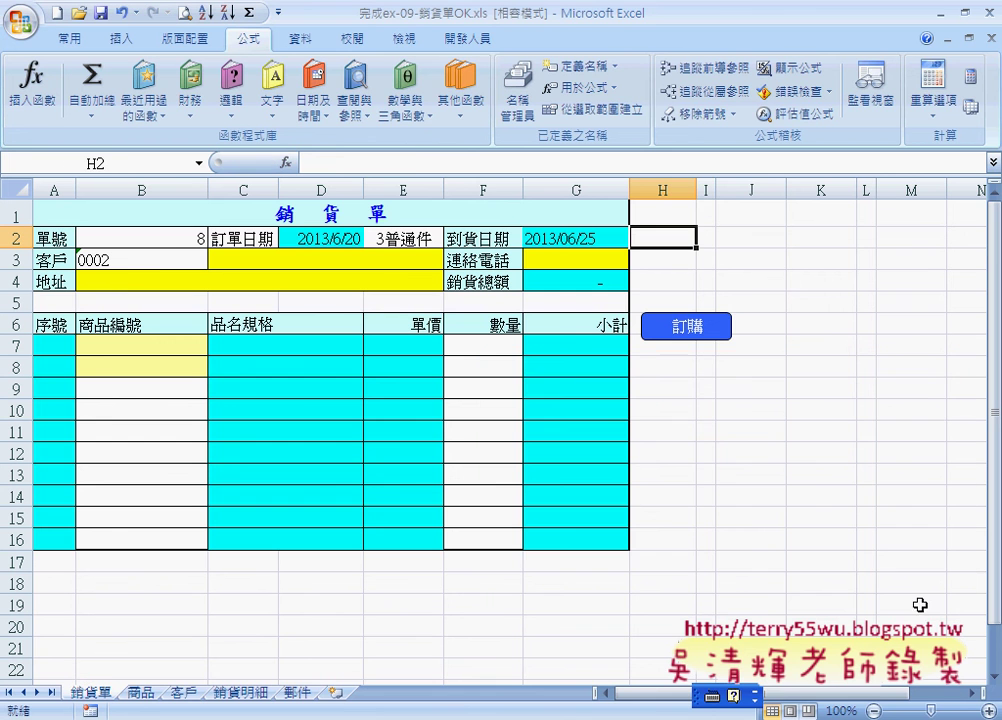
Step: Select A1:A5 on the 客戶 sheet, including the 客戶編號 header
click(151, 259)
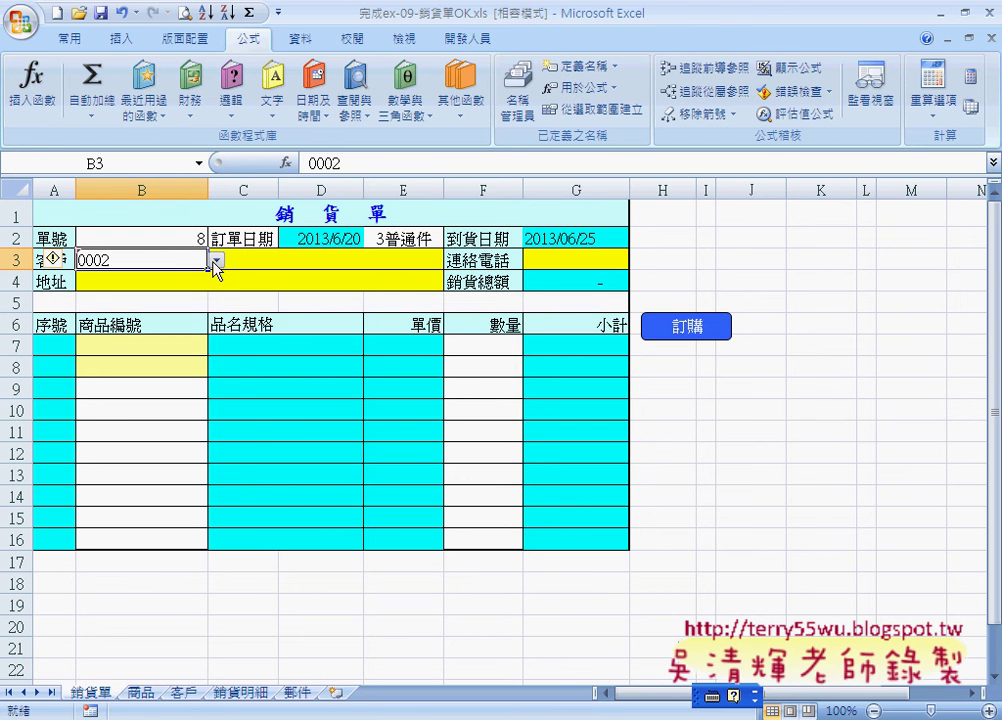
click(184, 692)
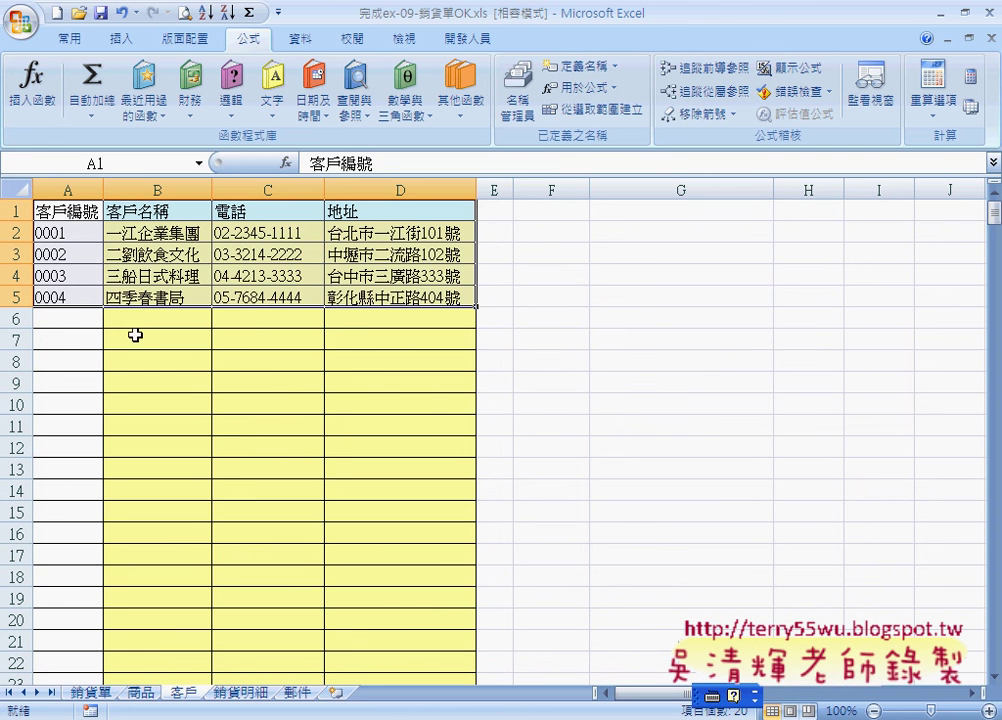
click(70, 213)
drag(70, 213, 68, 290)
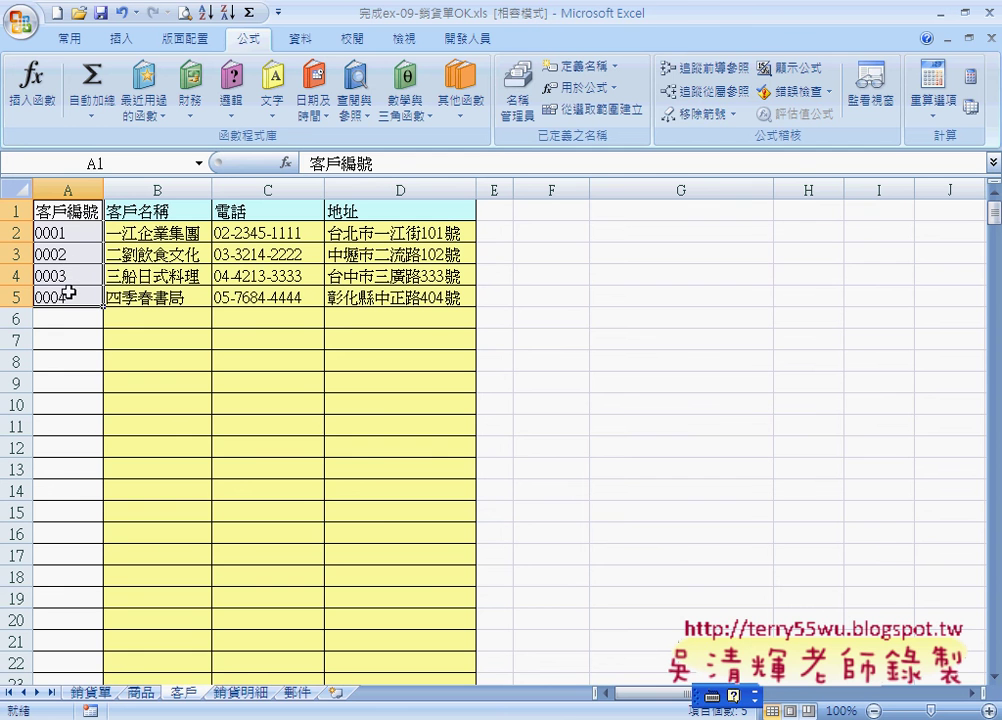
drag(68, 212, 72, 286)
Step: Name the range 客戶編號 from its top row and verify it refers to 客戶!$A$2:$A$5
click(572, 110)
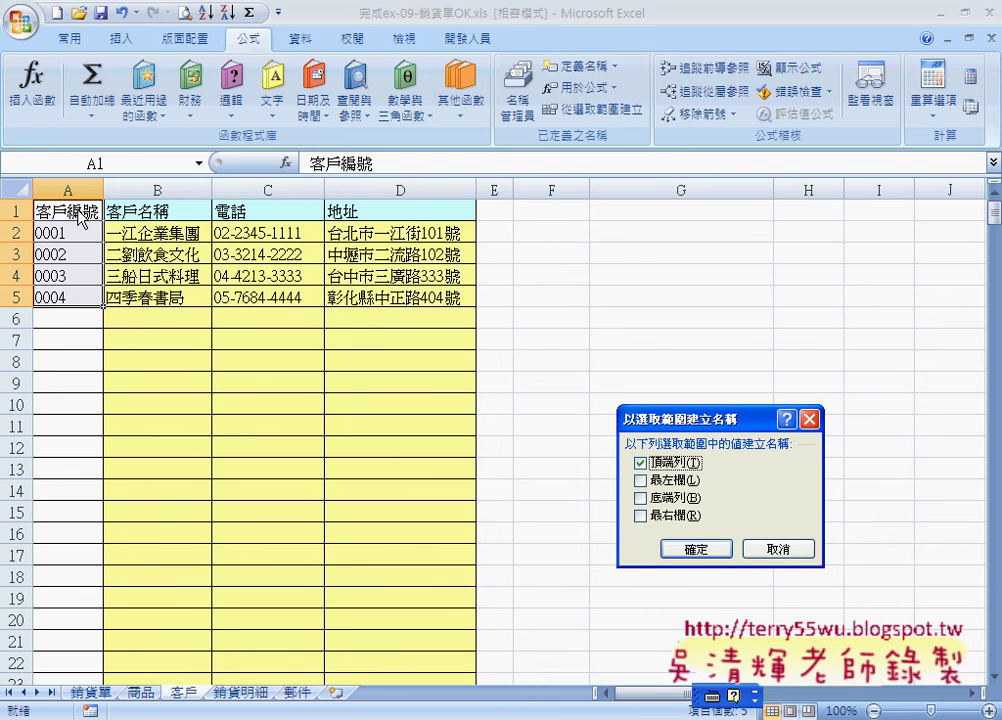
click(692, 549)
click(518, 104)
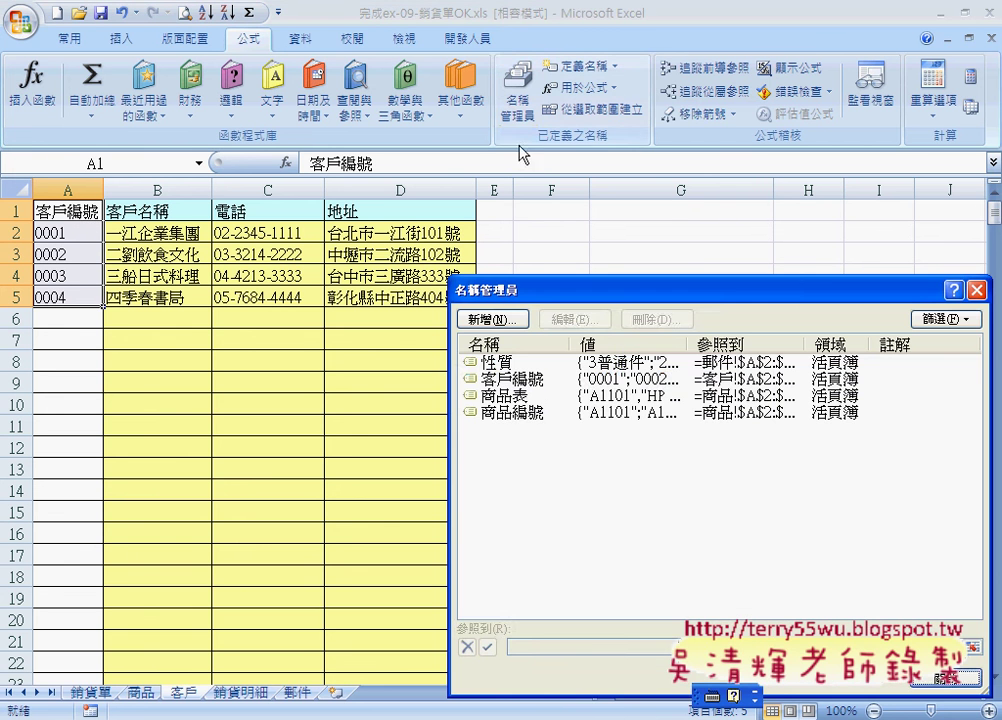
click(515, 380)
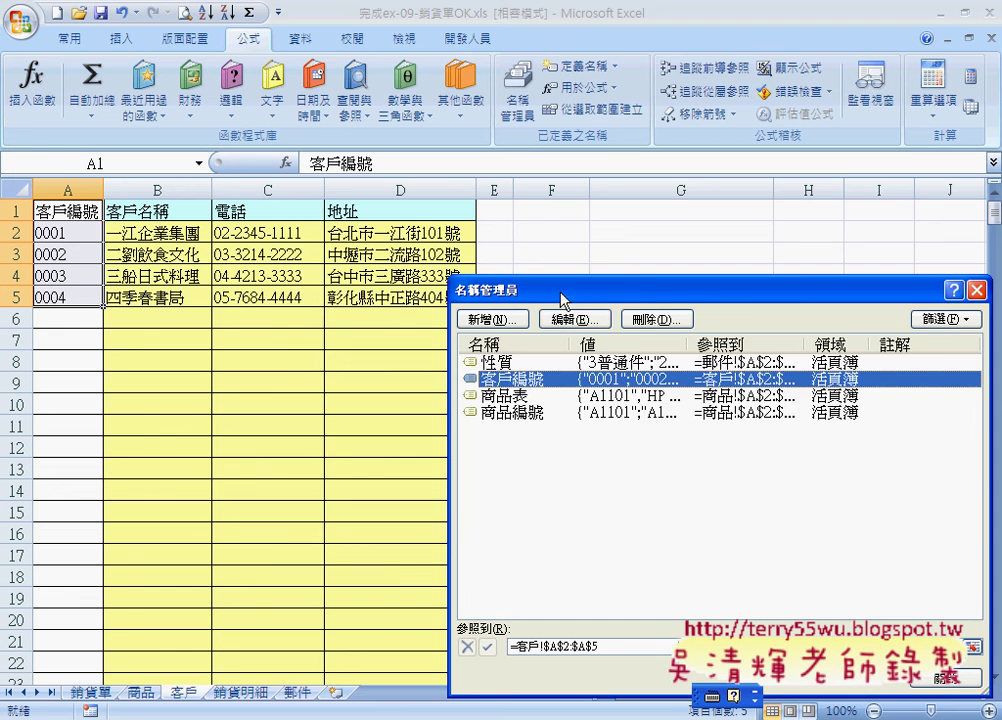
drag(566, 290, 401, 202)
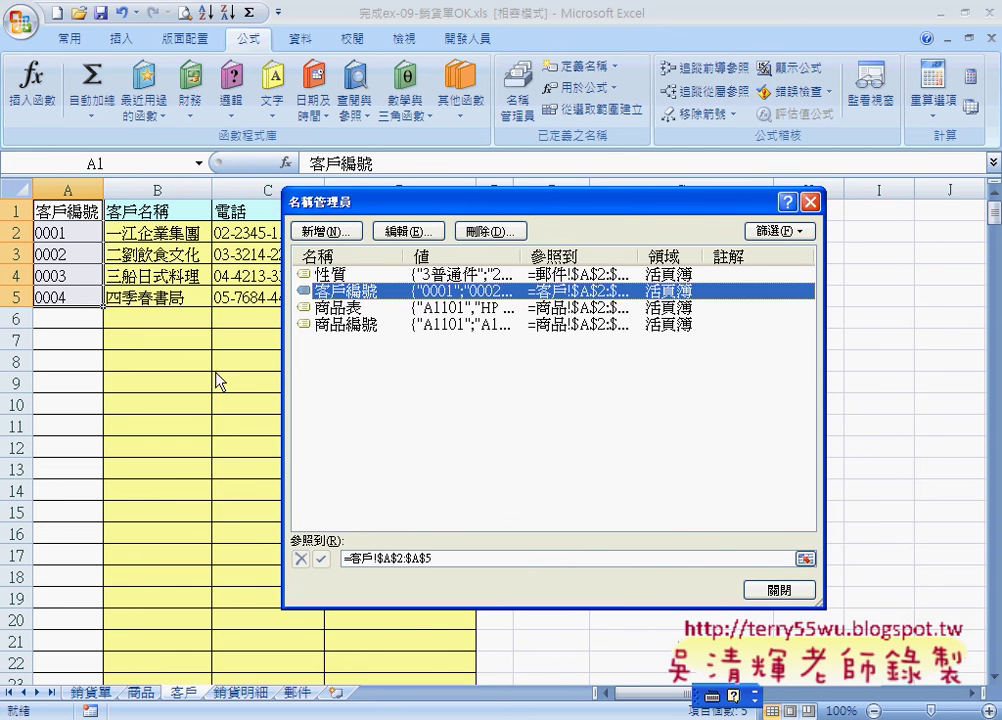
click(787, 598)
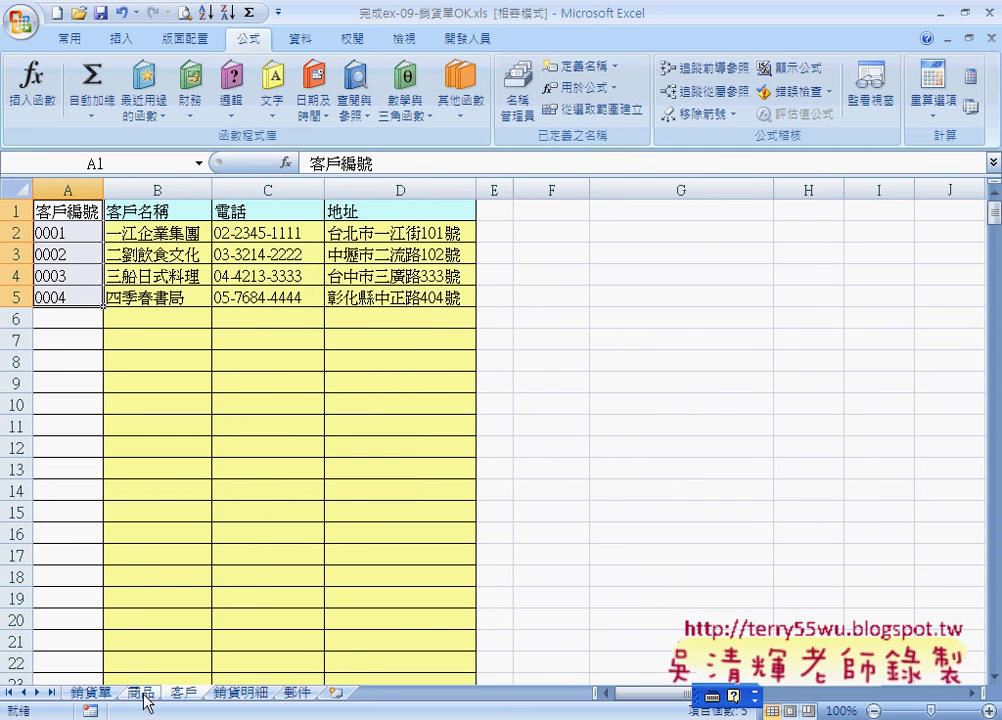